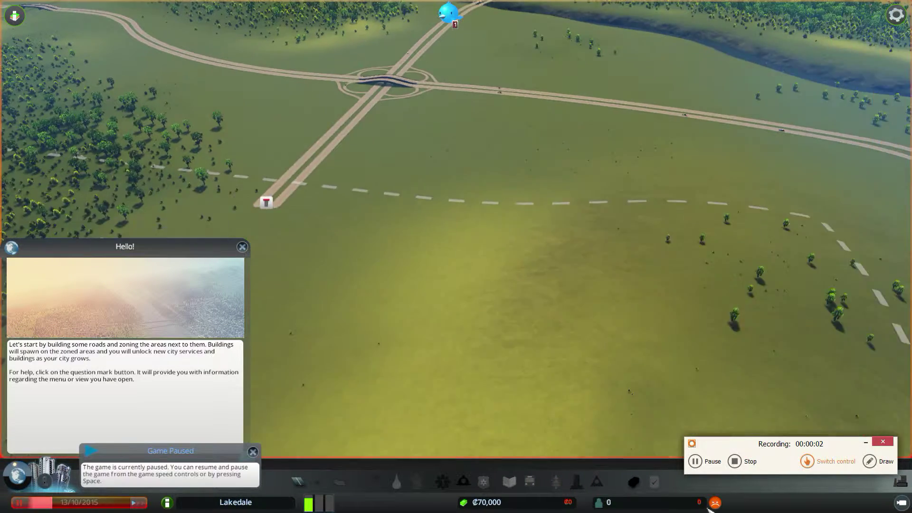
# Look over the Lakedale map and close the 'Hello!' welcome tutorial panel
pyautogui.press('w')
pyautogui.moveTo(784, 444)
pyautogui.mouseDown()
pyautogui.moveTo(784, 107)
pyautogui.moveTo(756, 12)
pyautogui.mouseUp()
pyautogui.press('w')
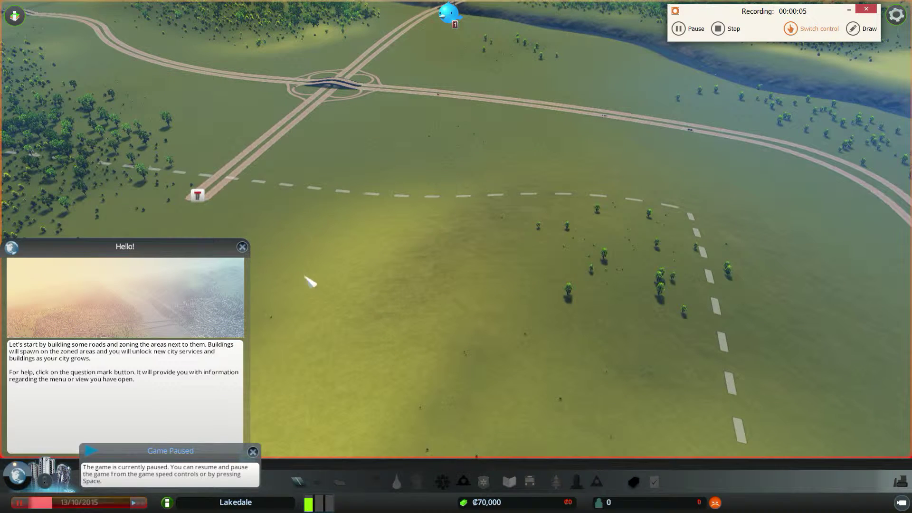
pyautogui.click(243, 247)
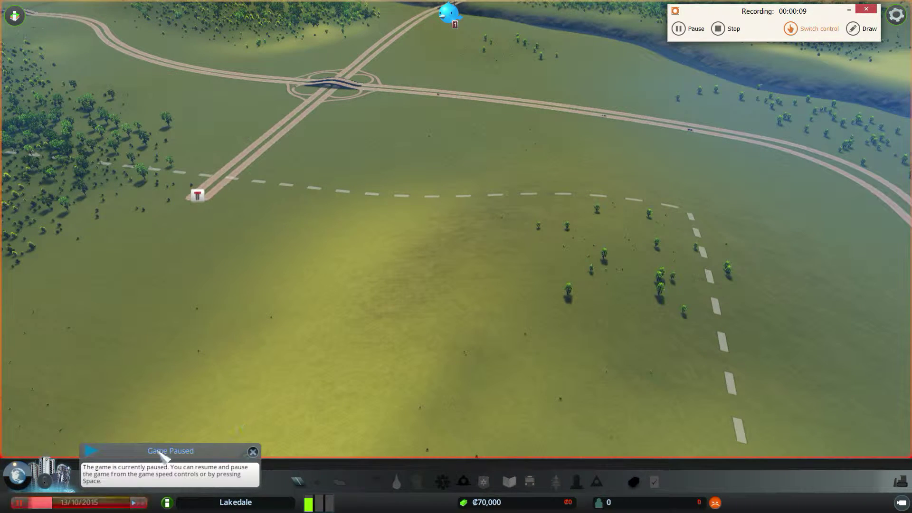
# Lay a two-lane road from the highway end straight out into the field
pyautogui.click(300, 483)
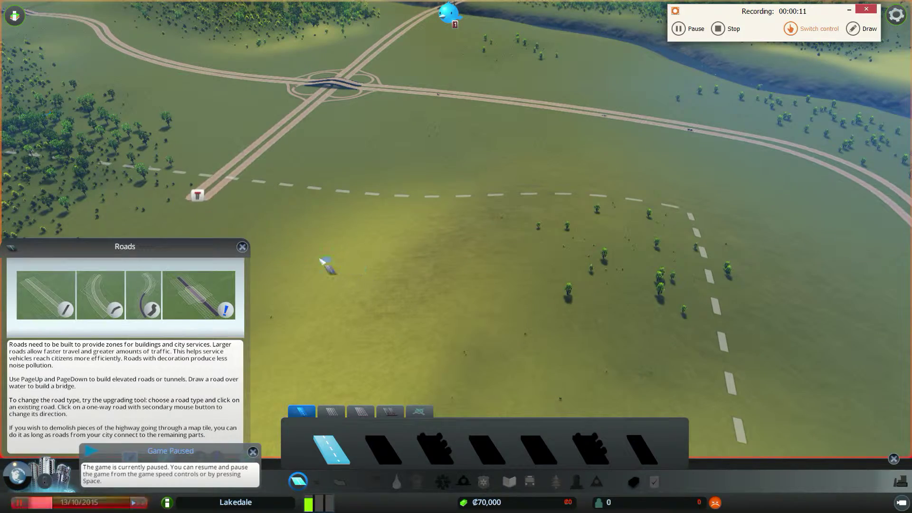
pyautogui.rightClick(322, 261)
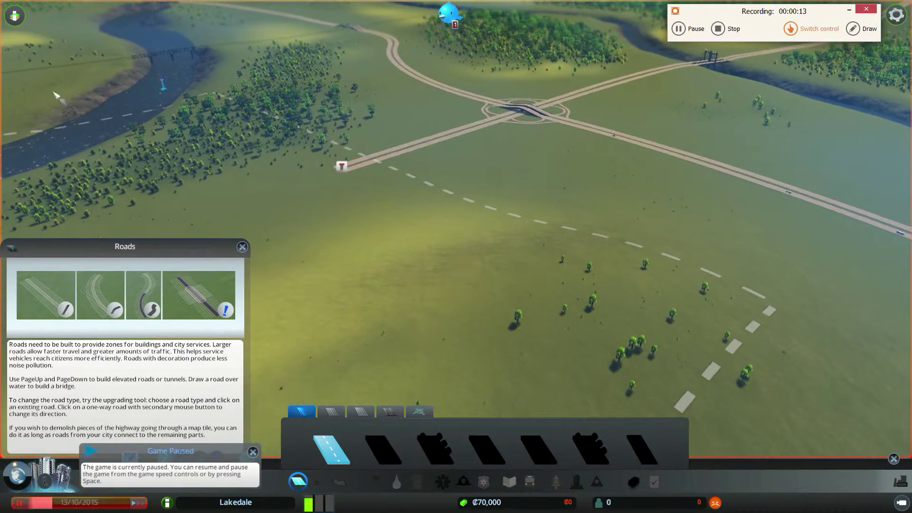
pyautogui.press('a')
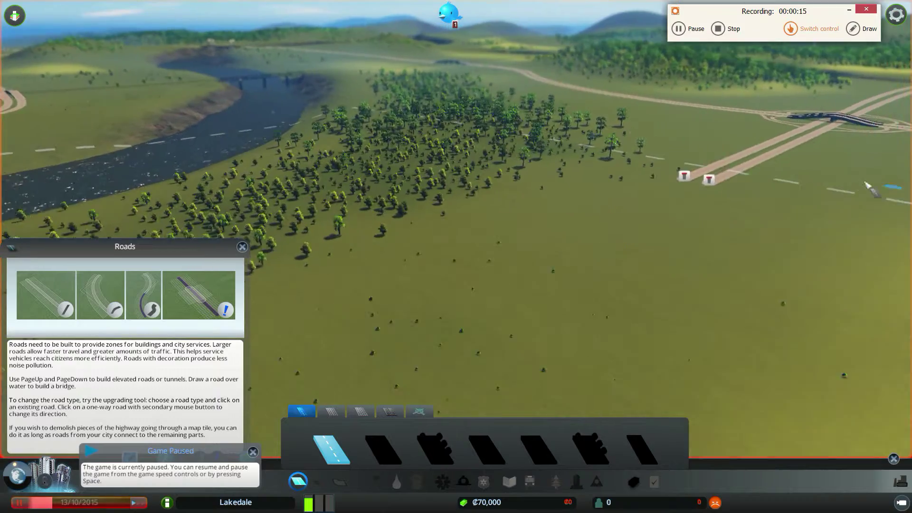
pyautogui.scroll(4, 642, 215)
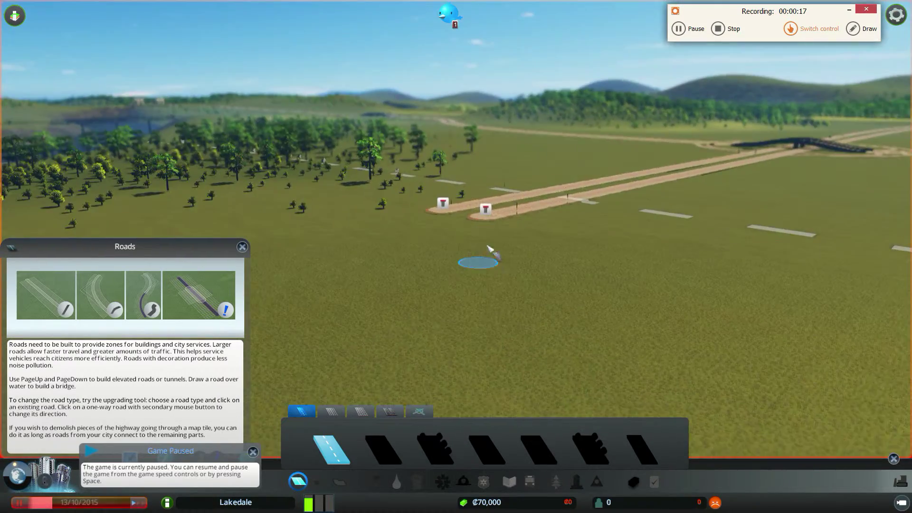
pyautogui.press('w')
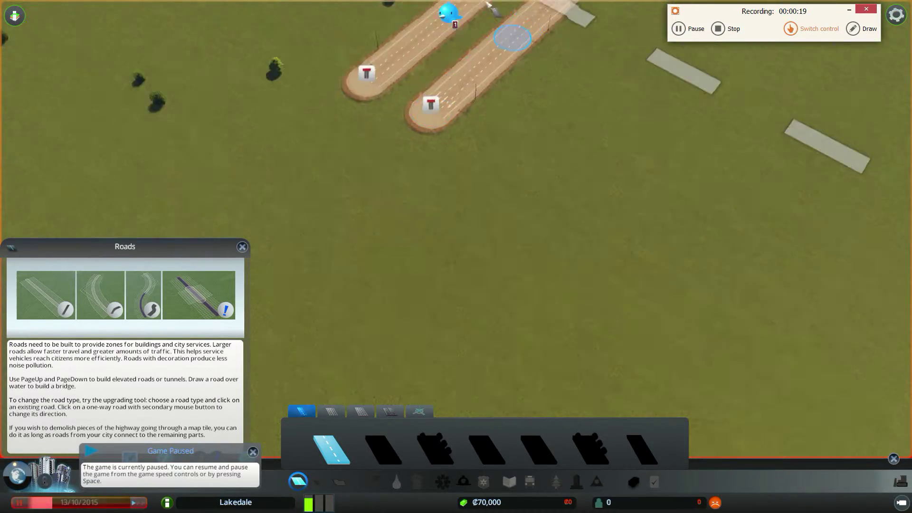
pyautogui.scroll(2, 470, 80)
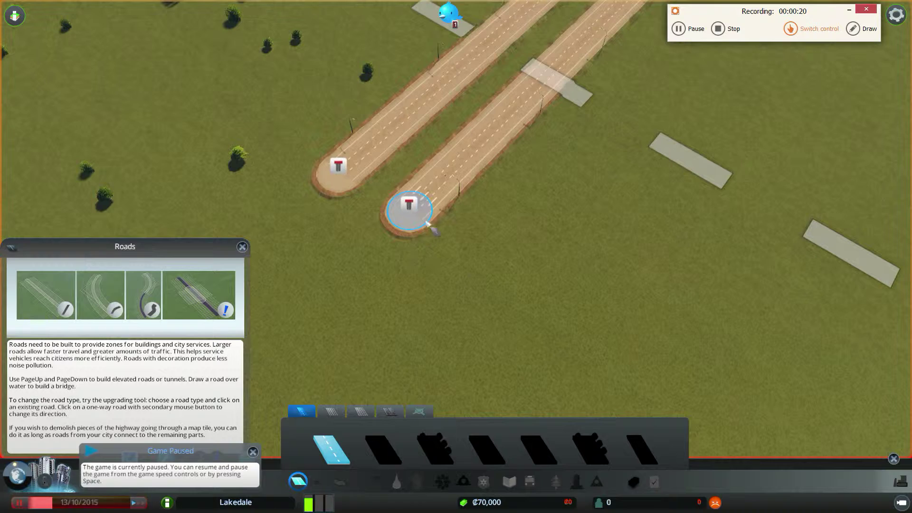
pyautogui.click(432, 227)
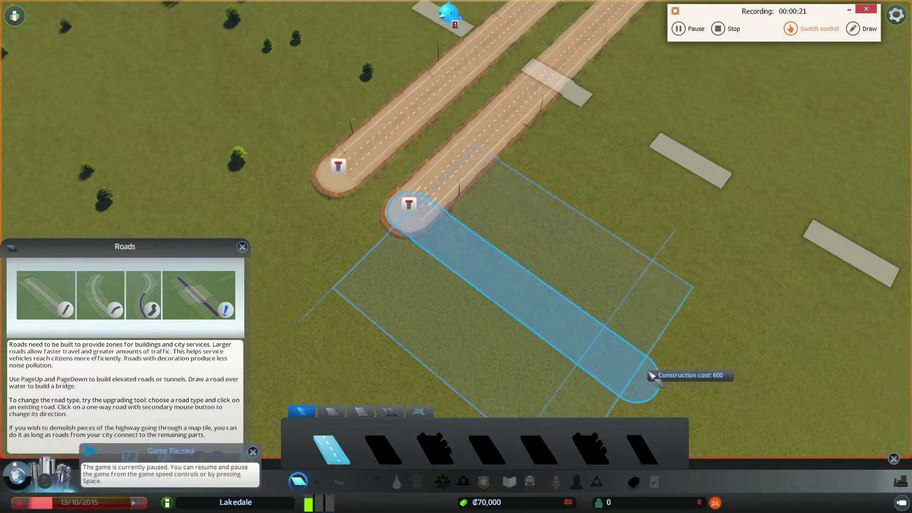
pyautogui.press('s')
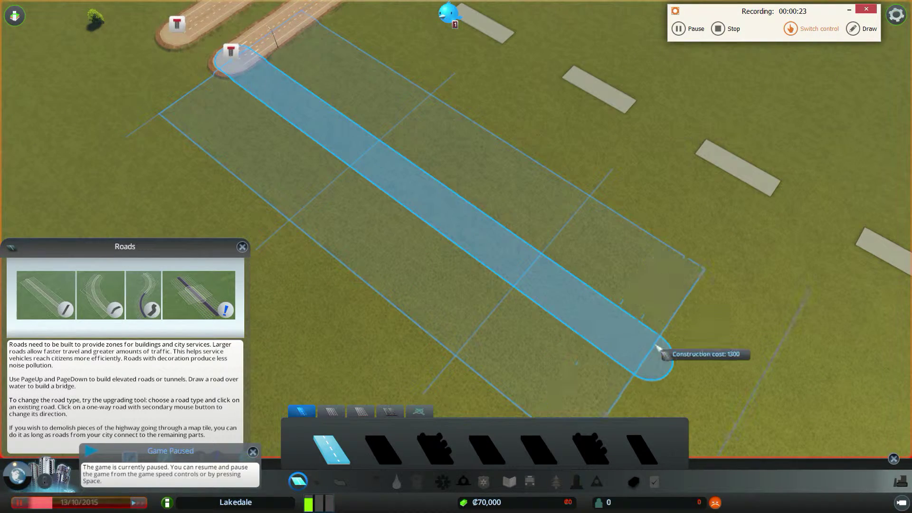
pyautogui.click(645, 346)
pyautogui.rightClick(271, 90)
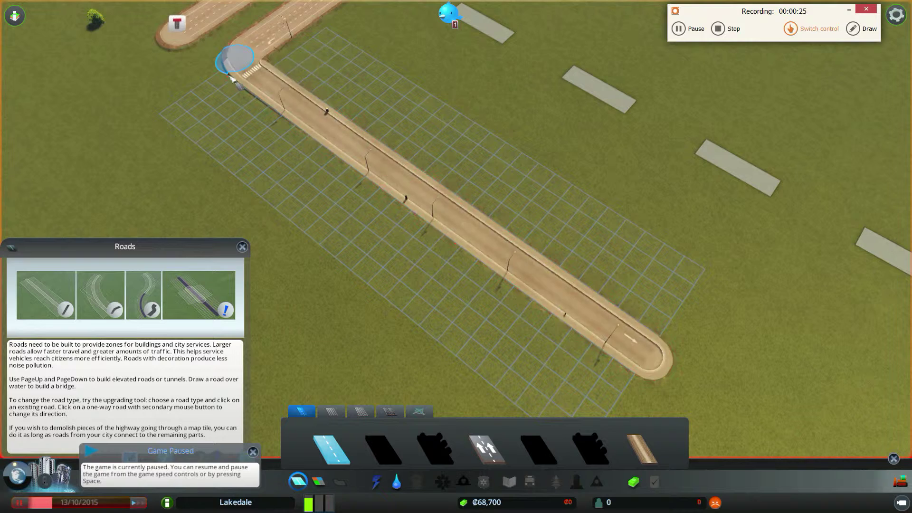
# Add a short connecting road at the corner junction and begin extending the road
pyautogui.press('w')
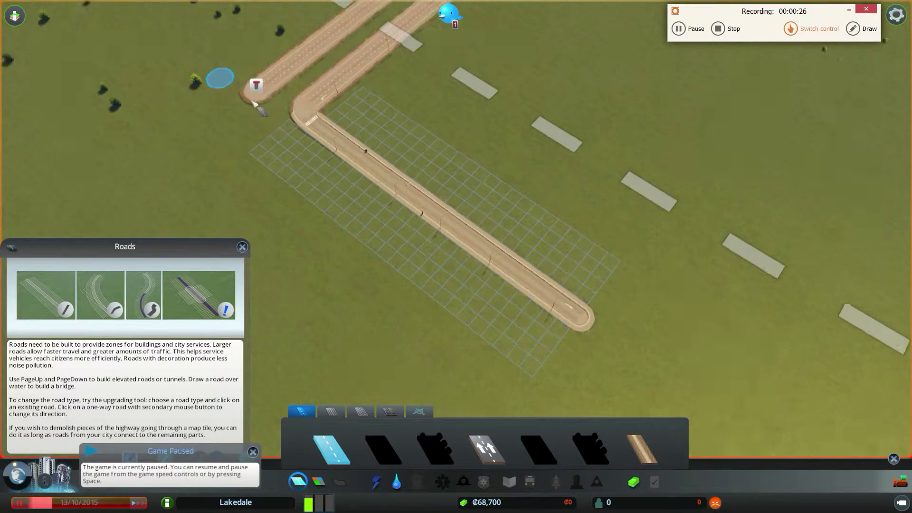
pyautogui.press('w')
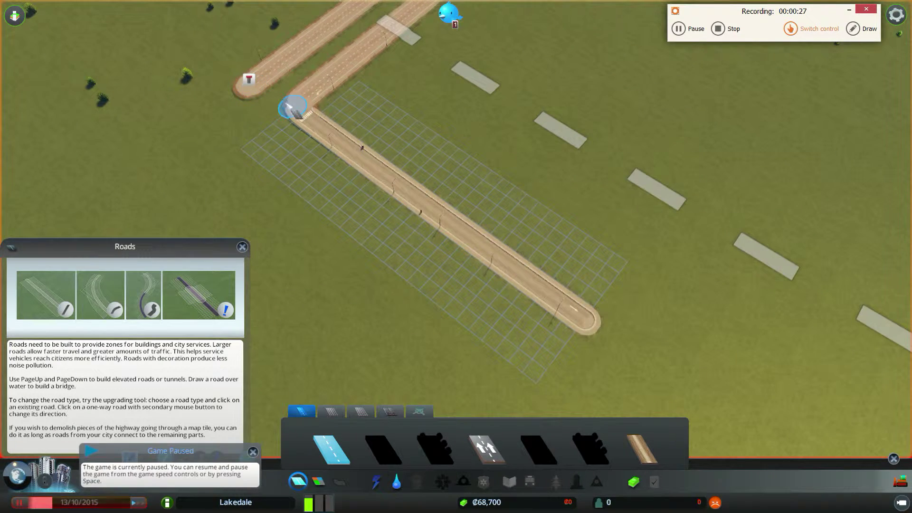
pyautogui.click(289, 107)
pyautogui.click(249, 81)
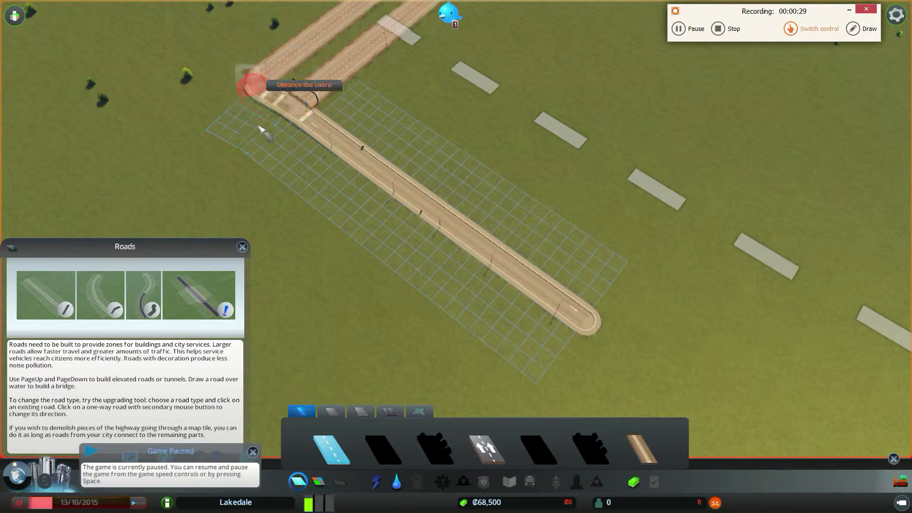
pyautogui.press('s')
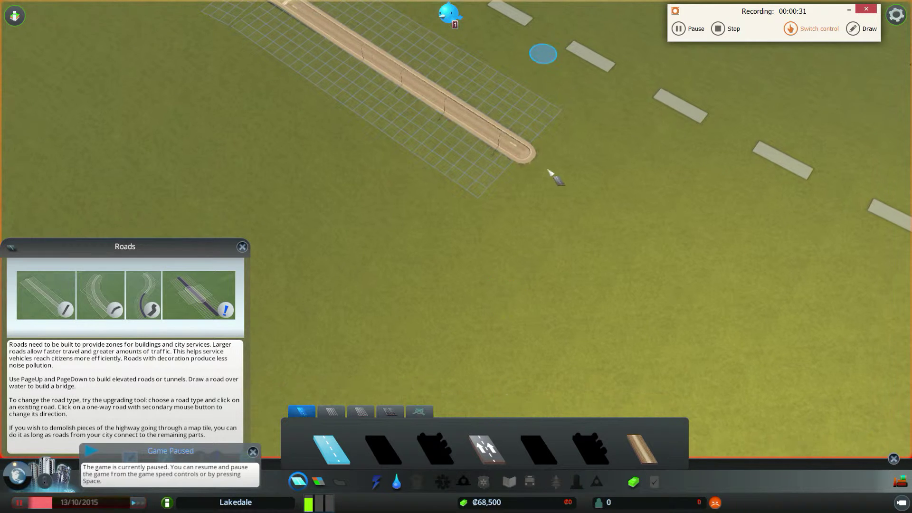
pyautogui.click(522, 152)
# Finish the road extension and cancel the branching road preview
pyautogui.click(661, 239)
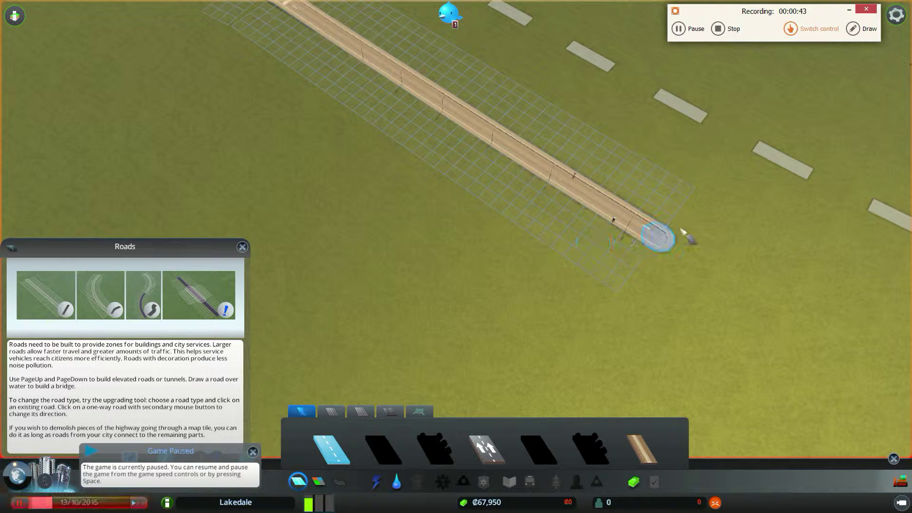
pyautogui.click(659, 238)
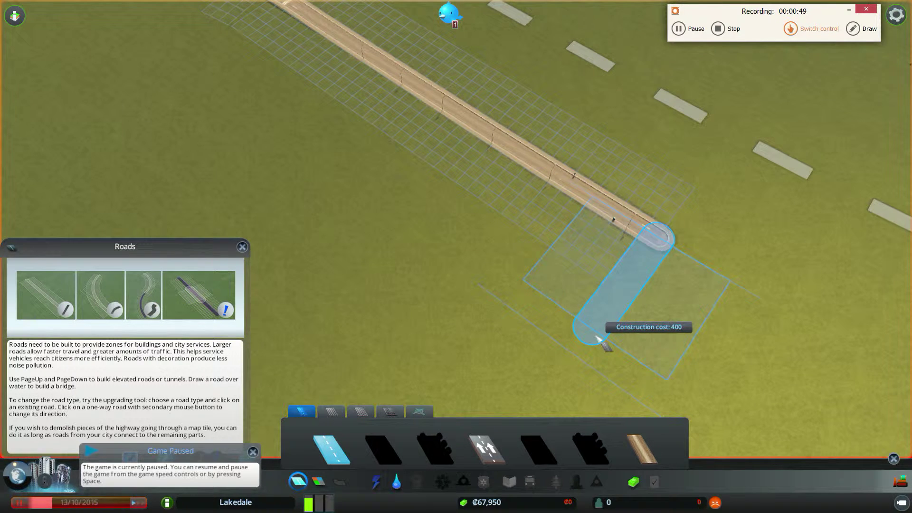
pyautogui.rightClick(591, 285)
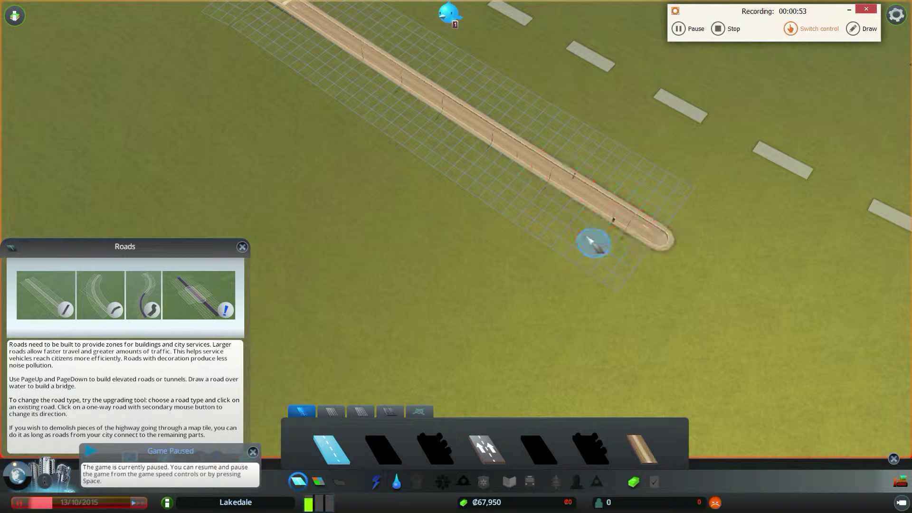
pyautogui.click(621, 222)
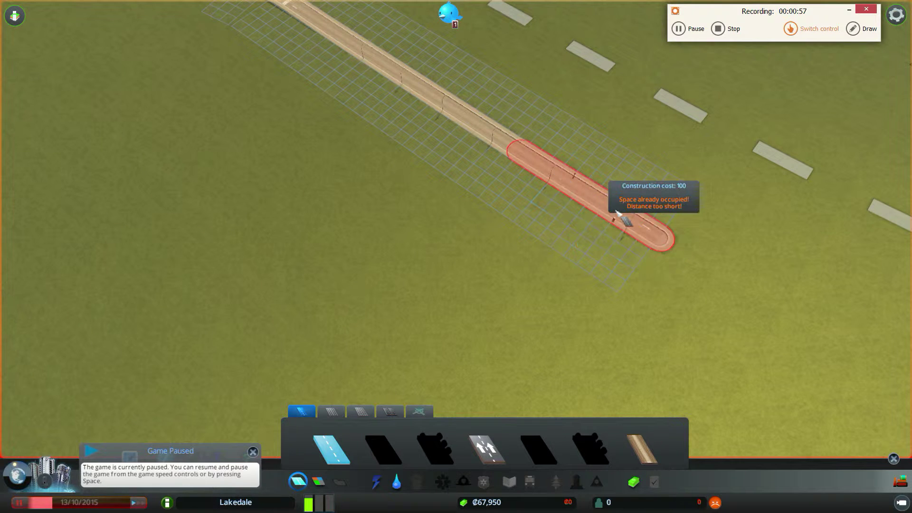
# Reopen the Roads panel, select the one-way road, and cancel its curved preview
pyautogui.click(300, 482)
pyautogui.click(318, 483)
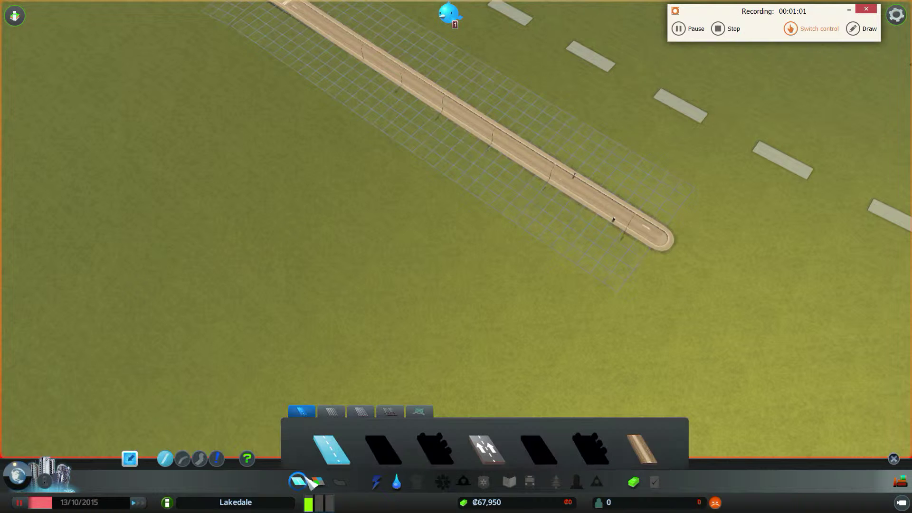
pyautogui.click(487, 448)
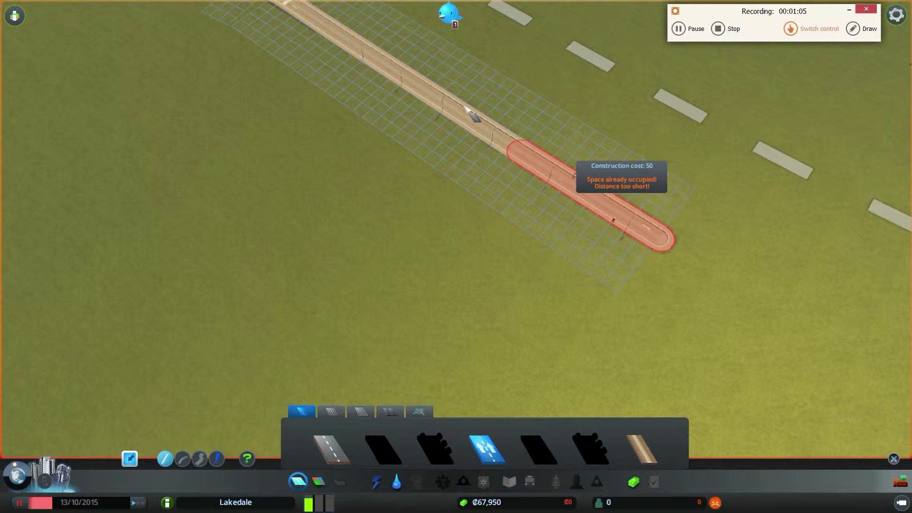
pyautogui.click(524, 203)
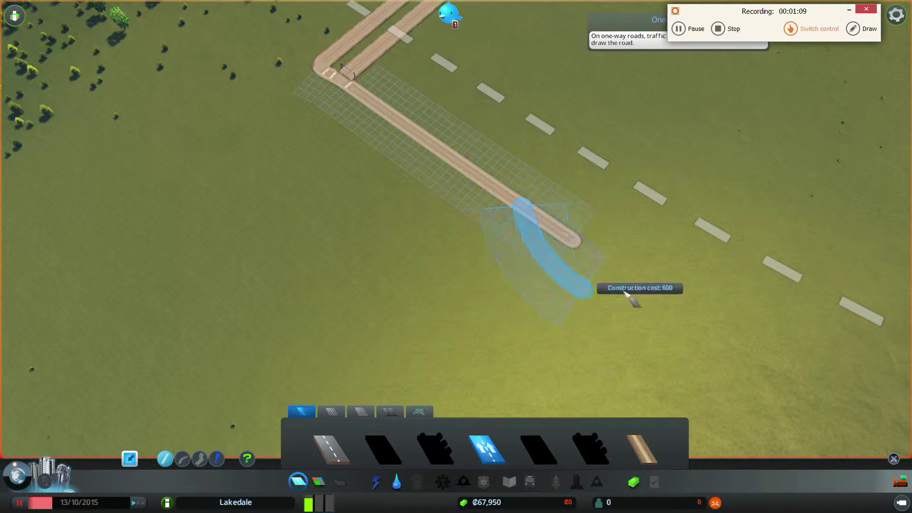
pyautogui.rightClick(563, 239)
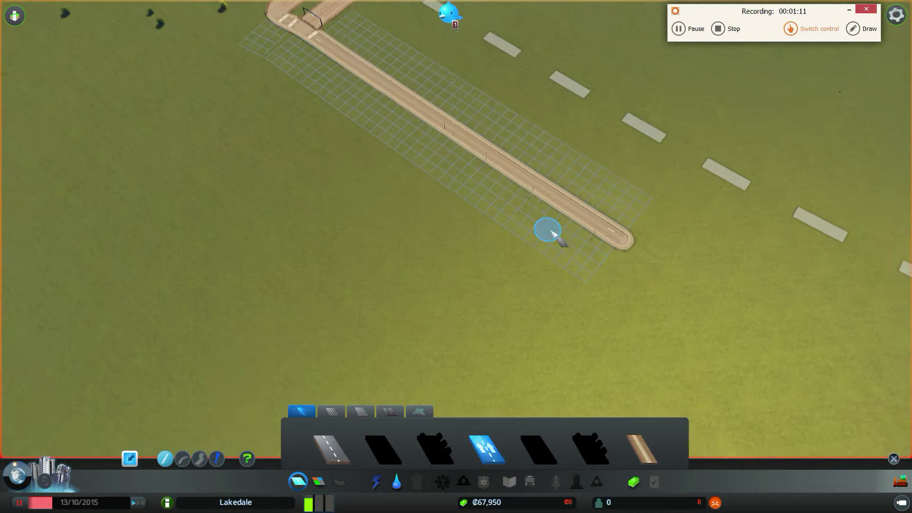
pyautogui.scroll(2, 552, 235)
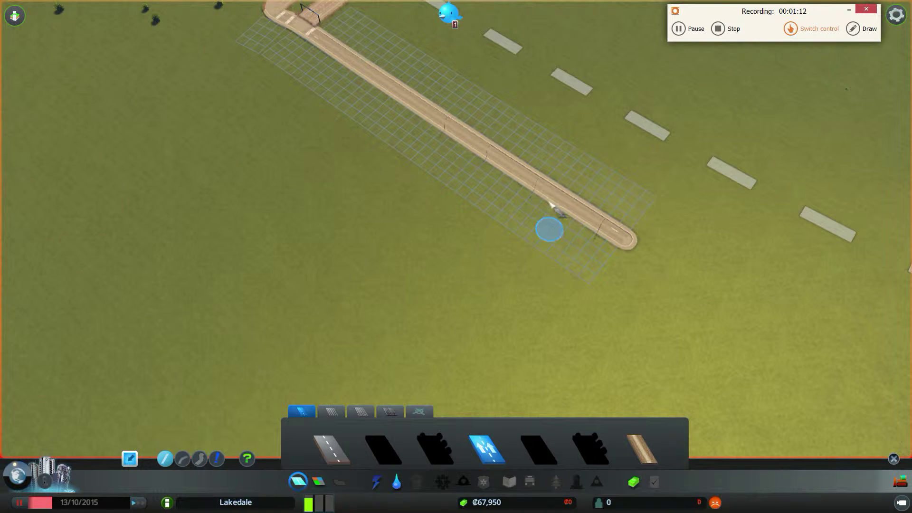
# Fill the grid on both sides of the straight road with Residential zoning
pyautogui.click(319, 482)
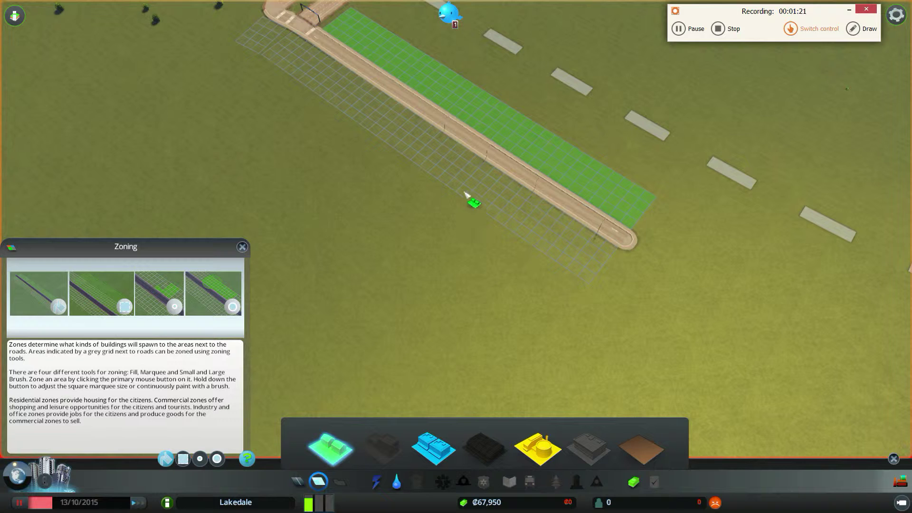
pyautogui.click(469, 214)
pyautogui.scroll(-3, 457, 235)
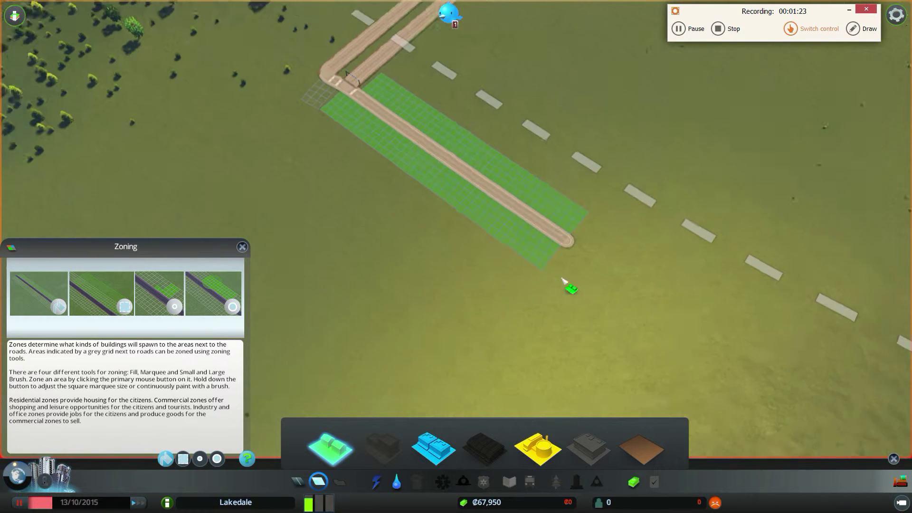
pyautogui.scroll(1, 565, 283)
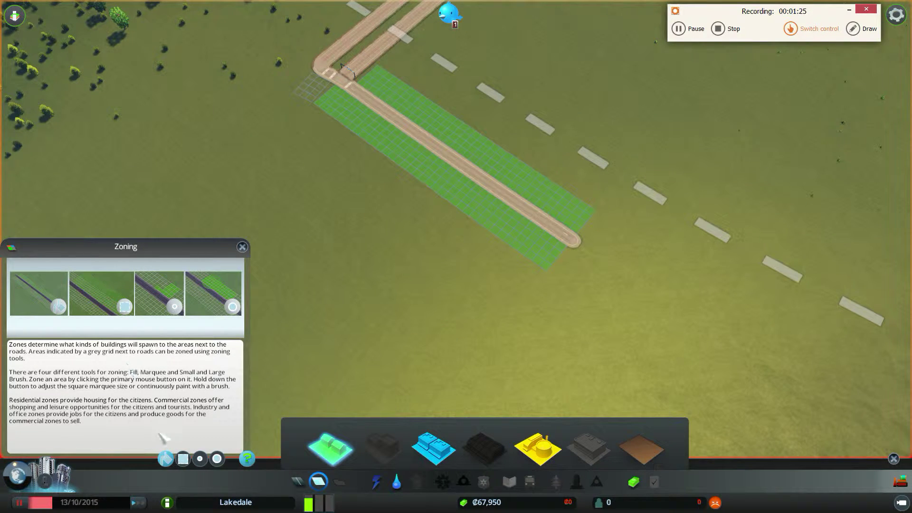
pyautogui.click(300, 482)
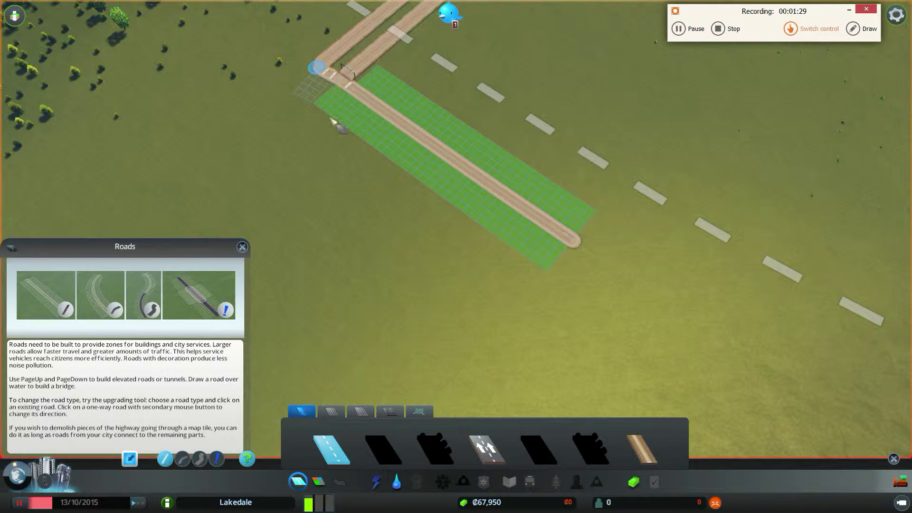
pyautogui.scroll(-3, 620, 336)
pyautogui.scroll(2, 570, 285)
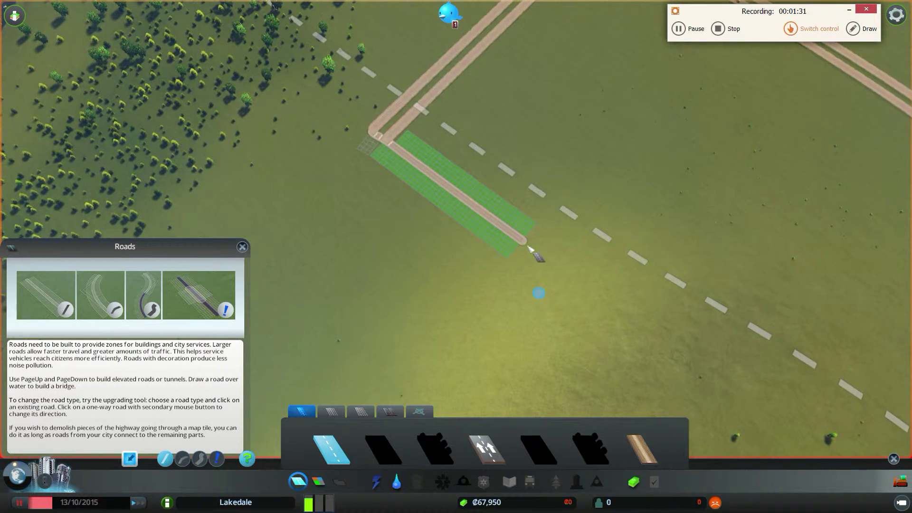
# Build a south-east road, a down-left branch, and a parallel street up-left
pyautogui.click(523, 240)
pyautogui.click(684, 348)
pyautogui.click(519, 244)
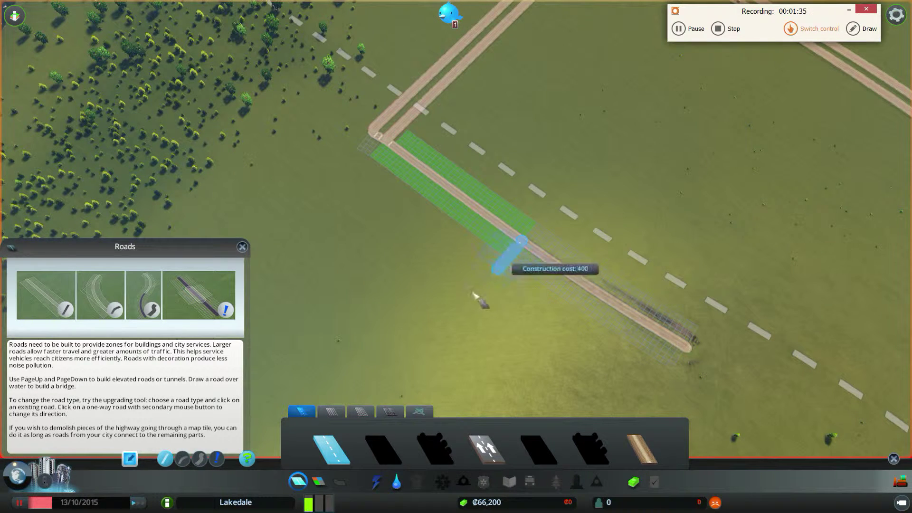
pyautogui.click(485, 289)
pyautogui.rightClick(485, 300)
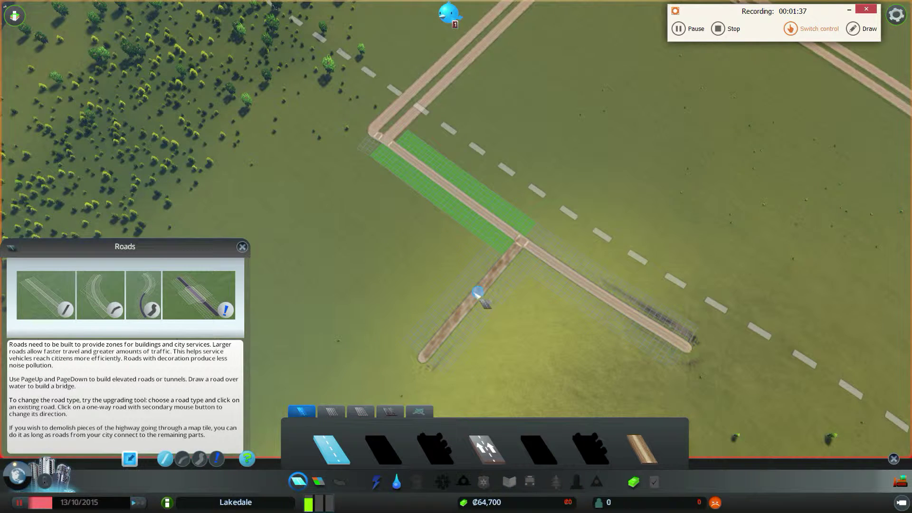
pyautogui.click(486, 283)
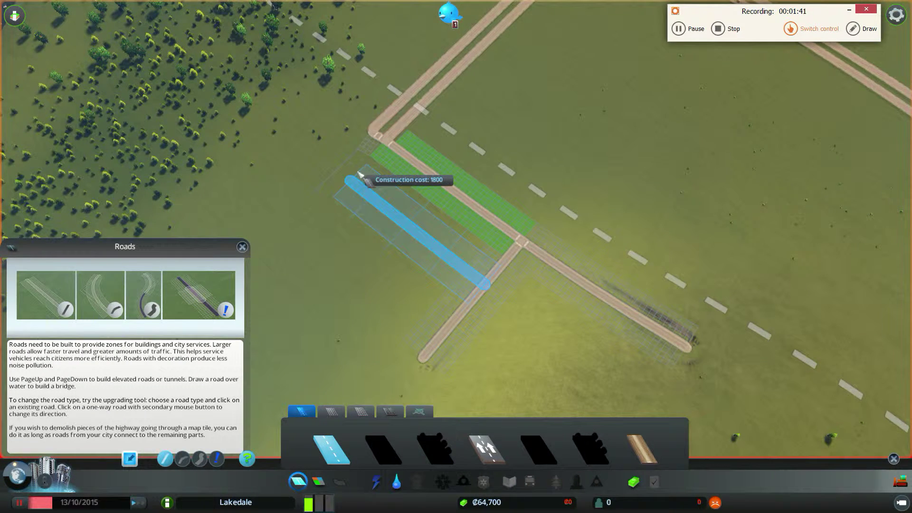
pyautogui.click(362, 173)
pyautogui.rightClick(428, 299)
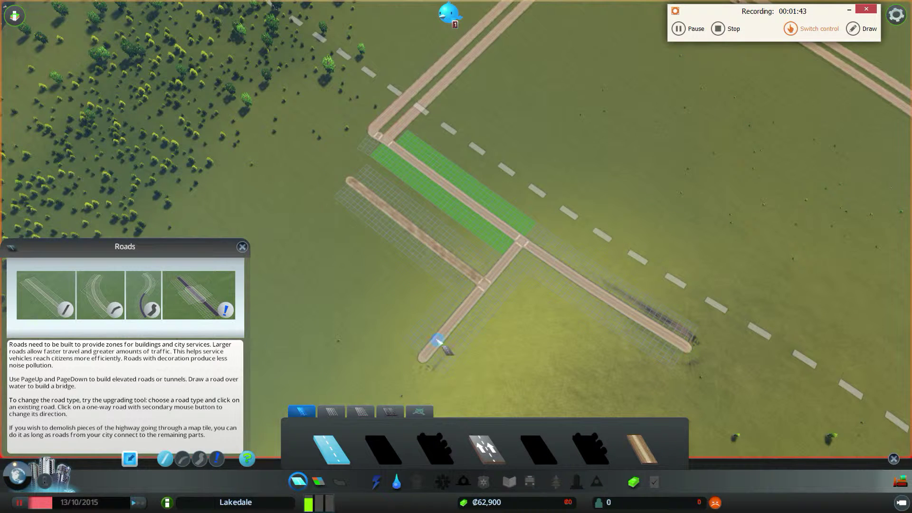
# Add another up-left parallel street and two streets running down-right from junctions
pyautogui.click(438, 343)
pyautogui.click(300, 227)
pyautogui.click(485, 284)
pyautogui.click(621, 377)
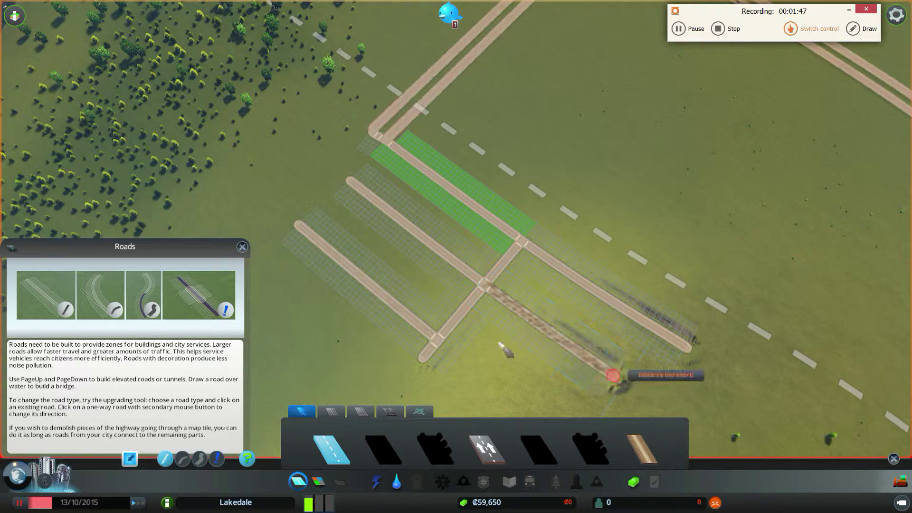
pyautogui.click(436, 350)
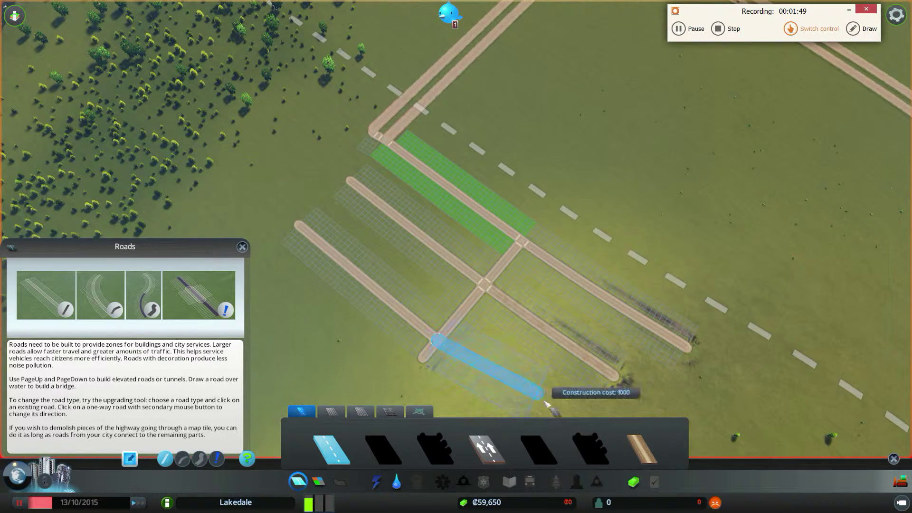
pyautogui.scroll(-3, 542, 414)
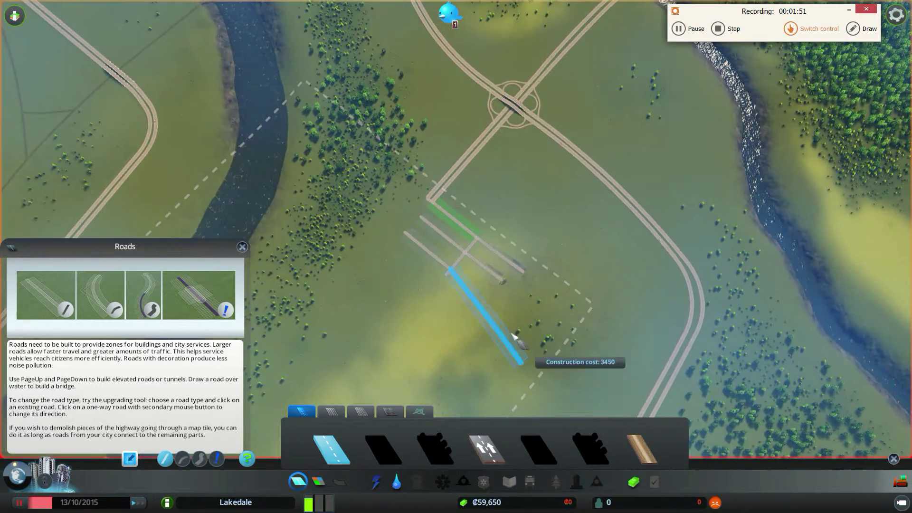
pyautogui.scroll(3, 499, 331)
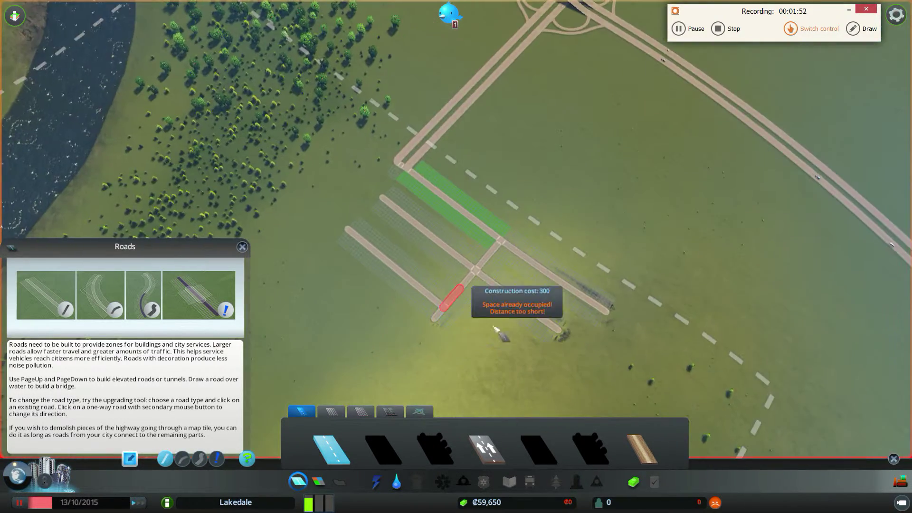
pyautogui.click(542, 367)
pyautogui.scroll(1, 499, 333)
pyautogui.scroll(1, 502, 335)
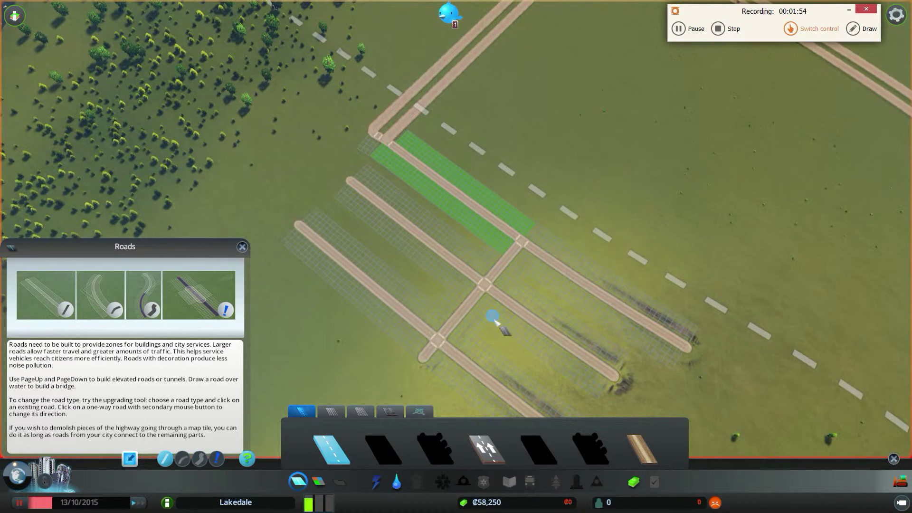
# Zone the lower and middle road-side strips as Residential
pyautogui.click(318, 482)
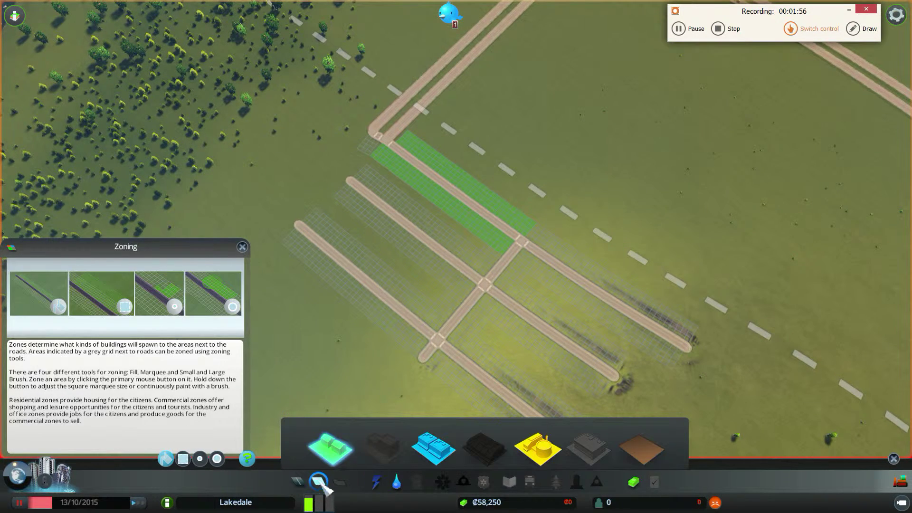
pyautogui.click(439, 308)
pyautogui.click(462, 258)
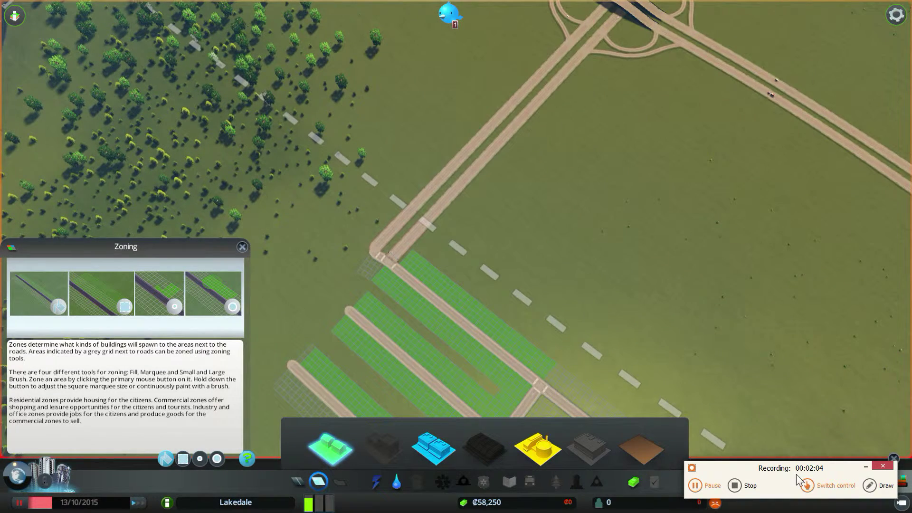
pyautogui.moveTo(802, 469); pyautogui.dragTo(820, 27)
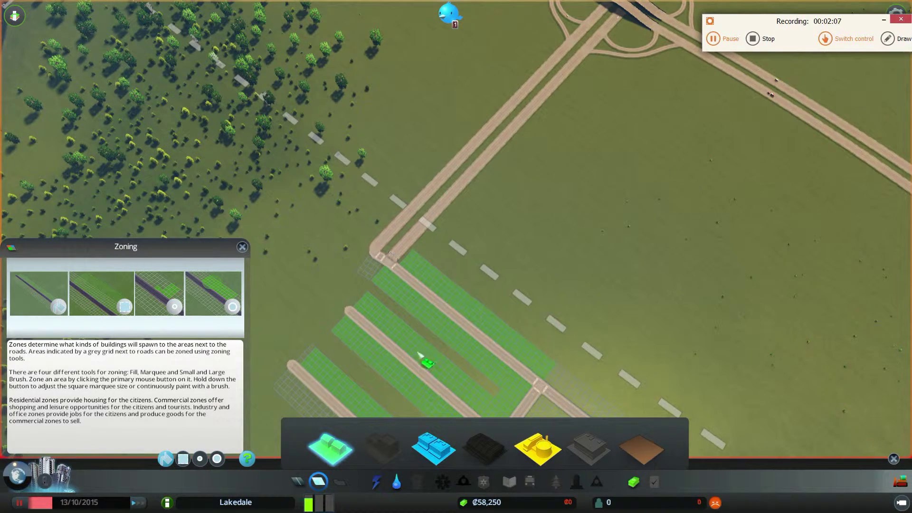
pyautogui.press('w')
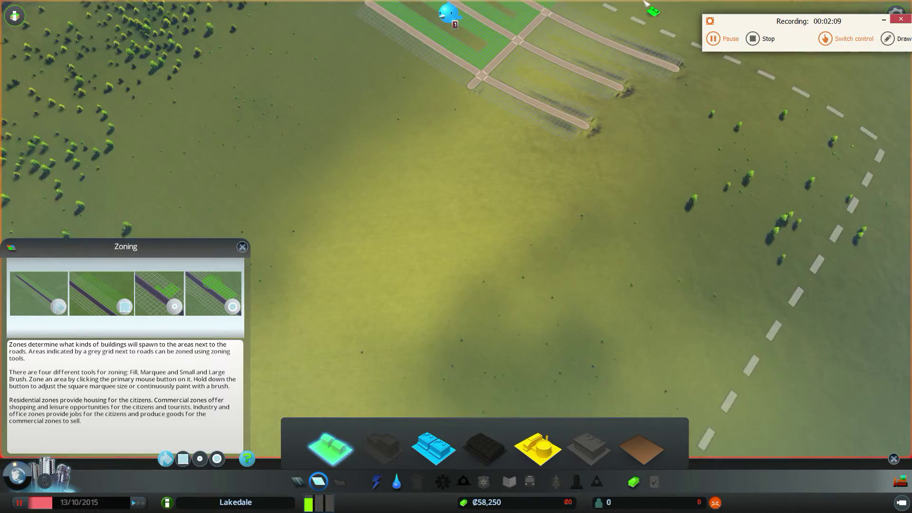
pyautogui.press('s')
pyautogui.press('a')
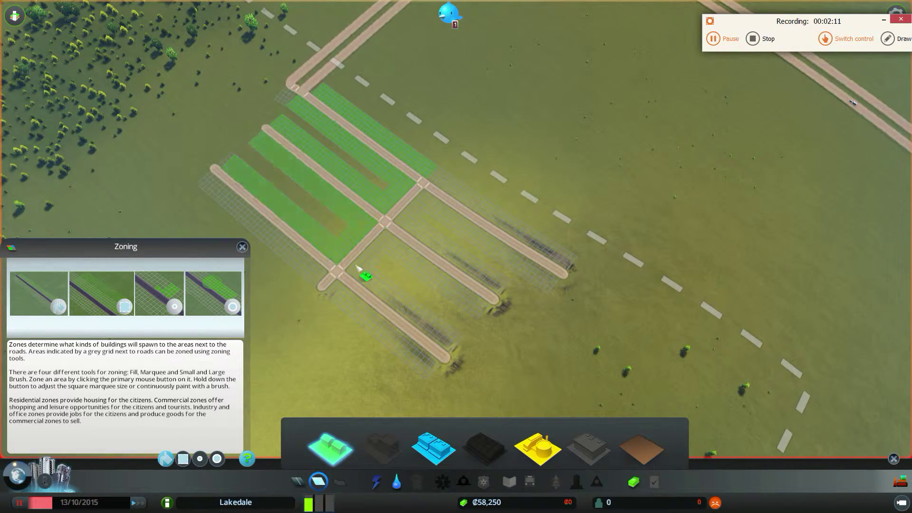
# Paint Residential zoning along the lower streets and unpause the simulation
pyautogui.moveTo(360, 269); pyautogui.dragTo(417, 235)
pyautogui.scroll(2, 417, 235)
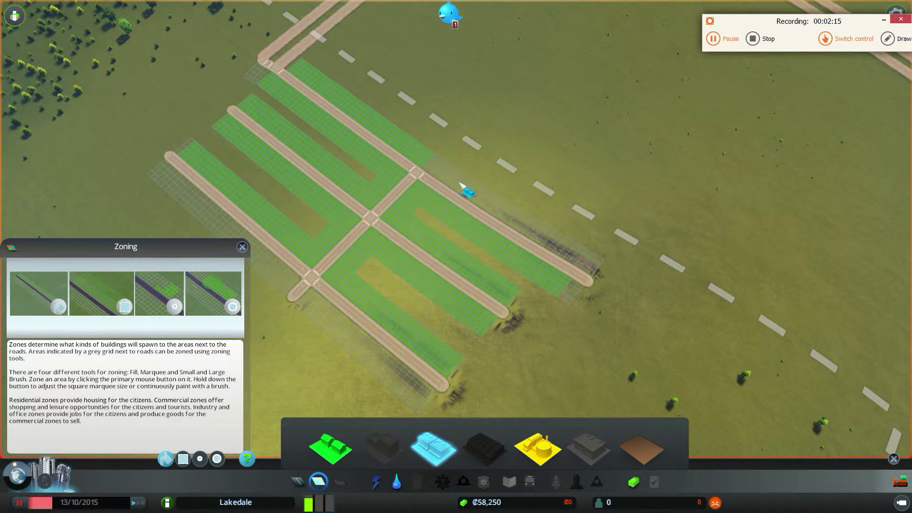
pyautogui.click(344, 456)
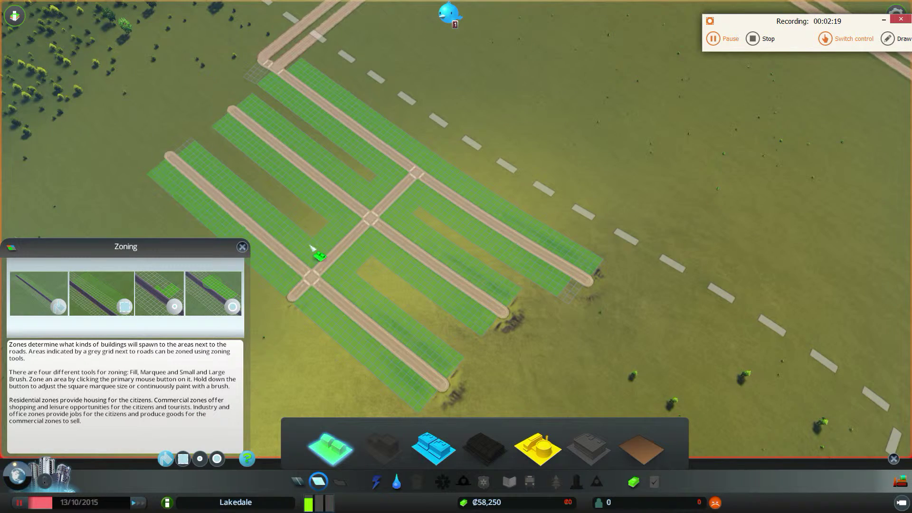
pyautogui.scroll(-2, 296, 270)
pyautogui.press('a')
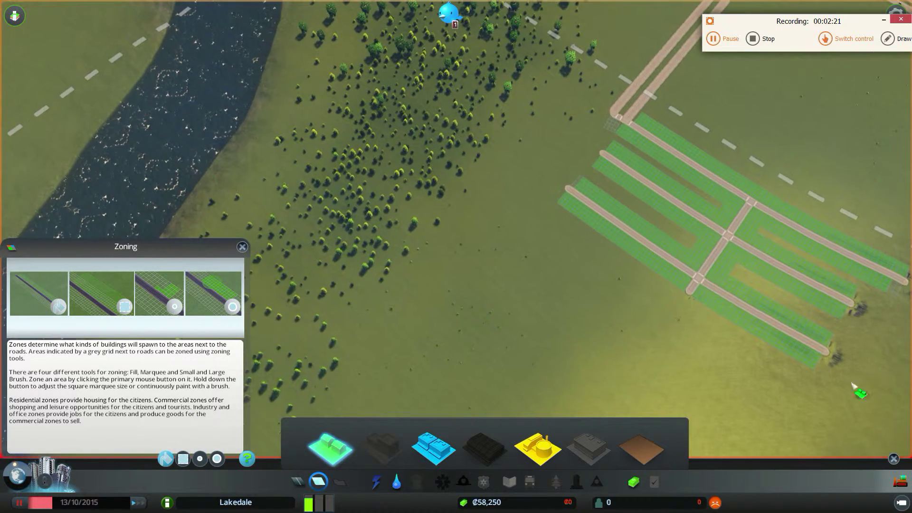
pyautogui.press('d')
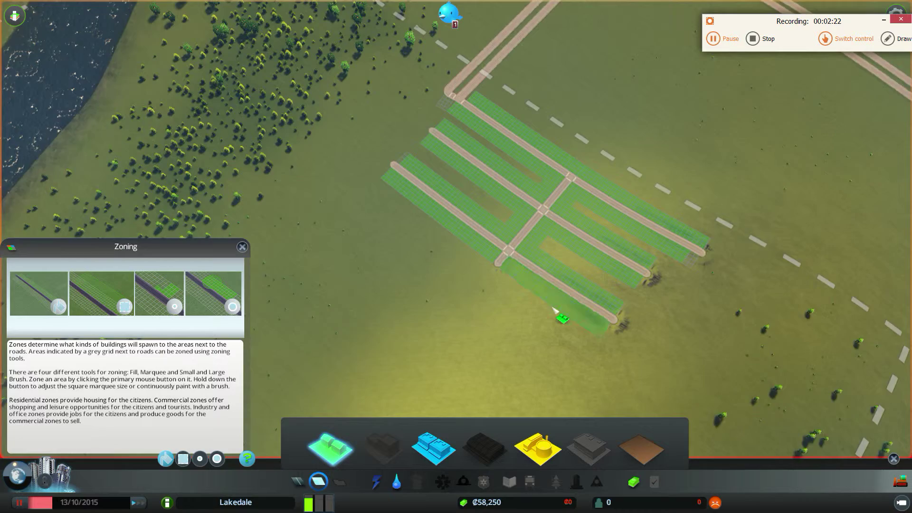
pyautogui.scroll(1, 556, 310)
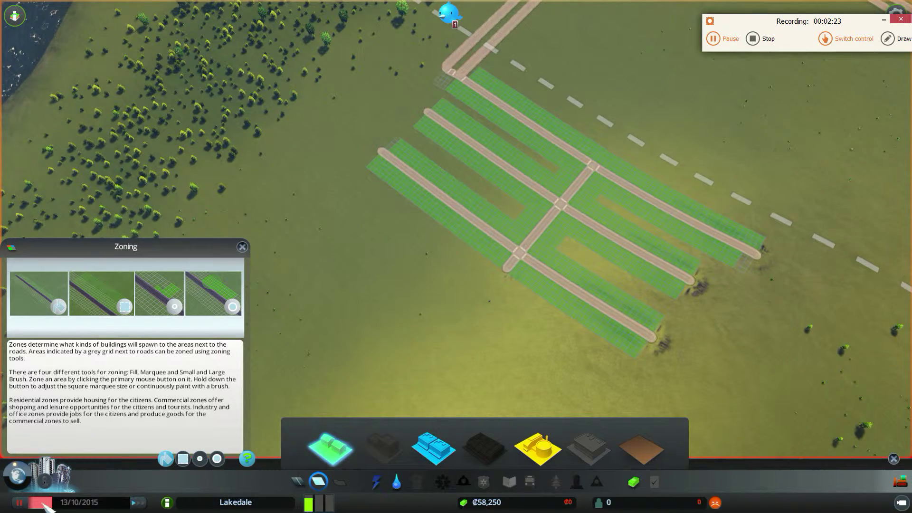
pyautogui.click(21, 503)
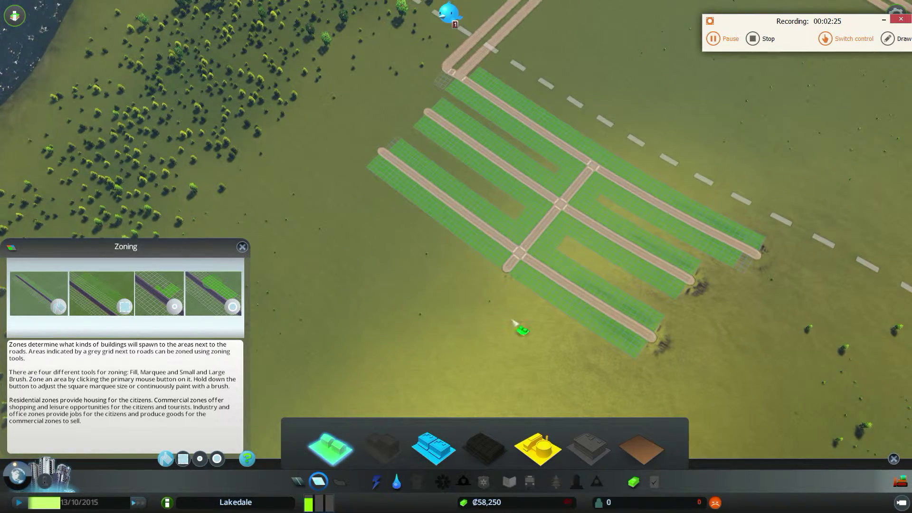
pyautogui.scroll(2, 564, 327)
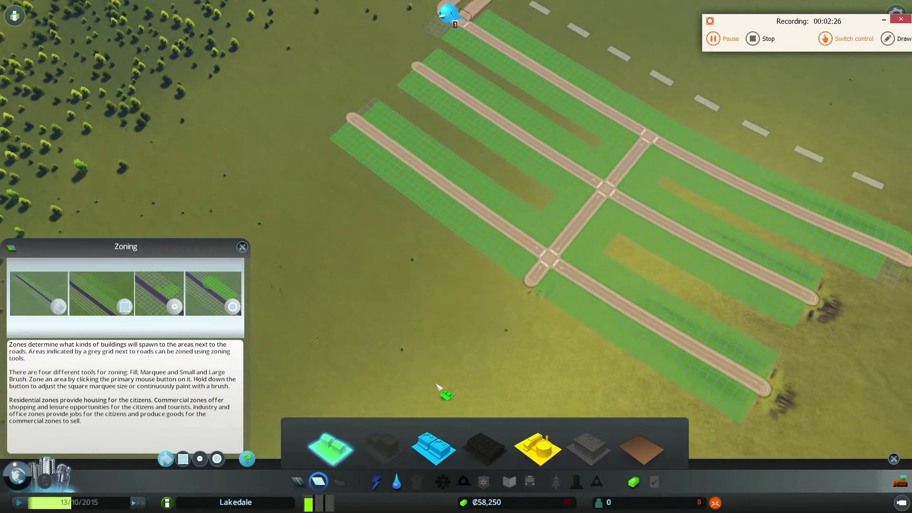
# Place a Water Pumping Station on the riverbank
pyautogui.click(397, 483)
pyautogui.click(434, 444)
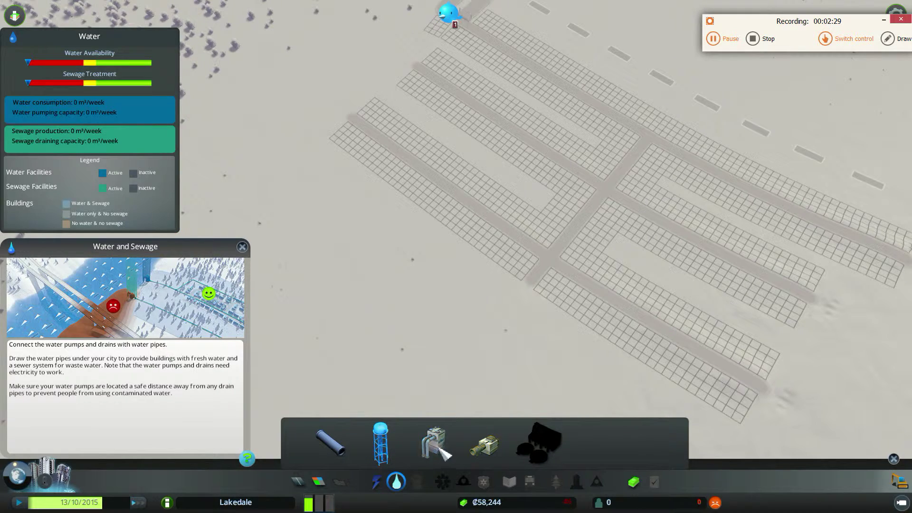
pyautogui.press('a')
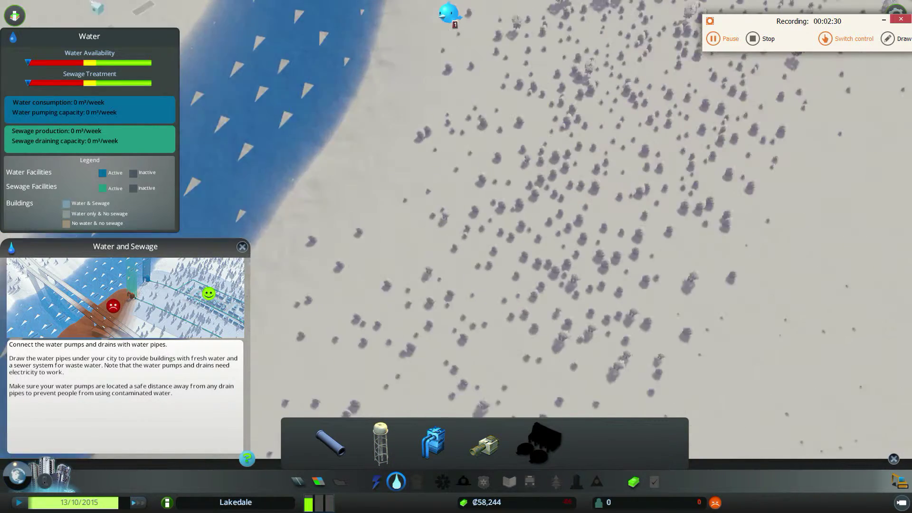
pyautogui.press('a')
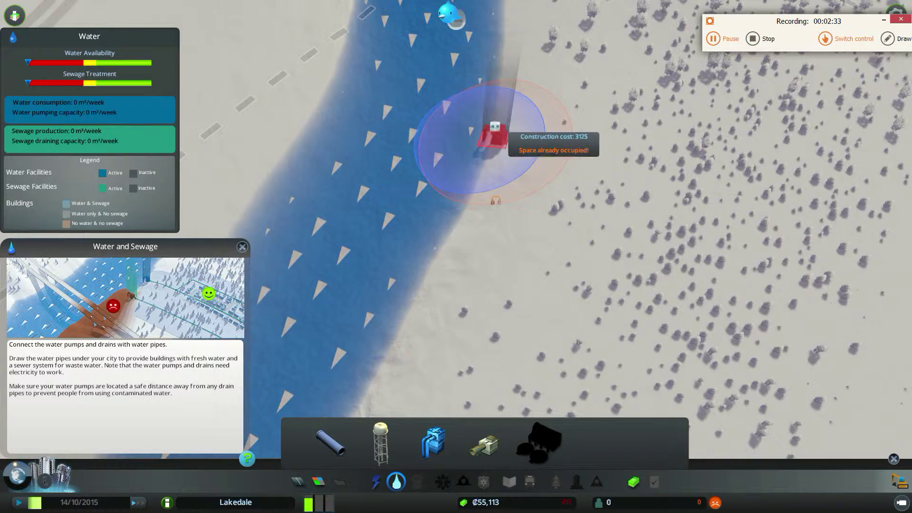
pyautogui.click(505, 148)
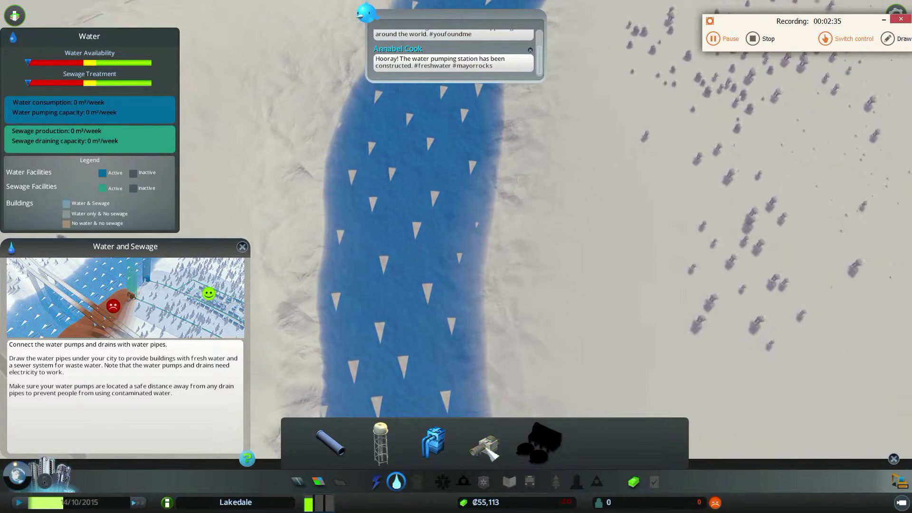
# Place a Water Drain Pipe on the shoreline and start a pipe at the pump
pyautogui.click(485, 445)
pyautogui.press('d')
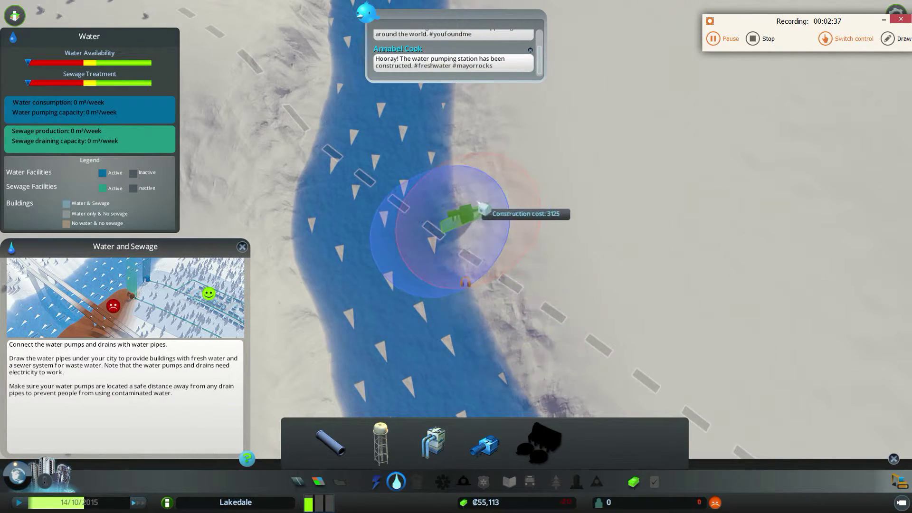
pyautogui.click(438, 204)
pyautogui.rightClick(657, 92)
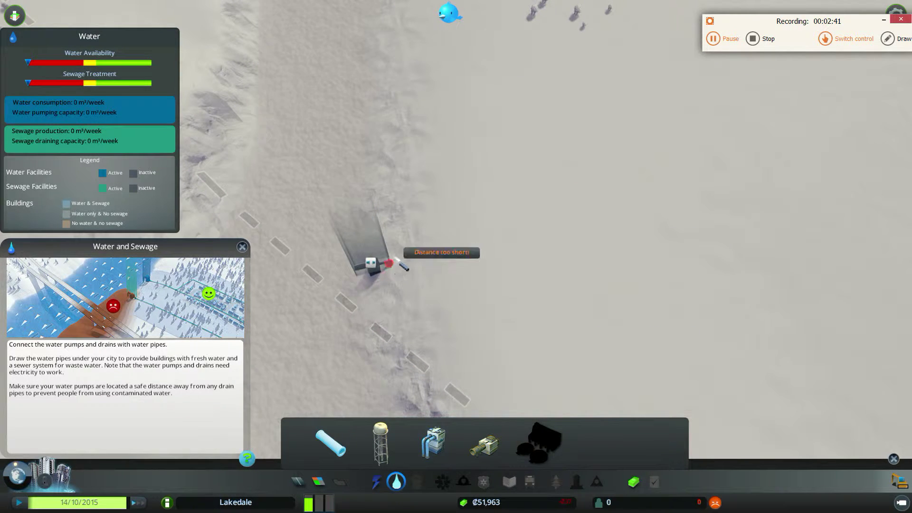
pyautogui.click(391, 265)
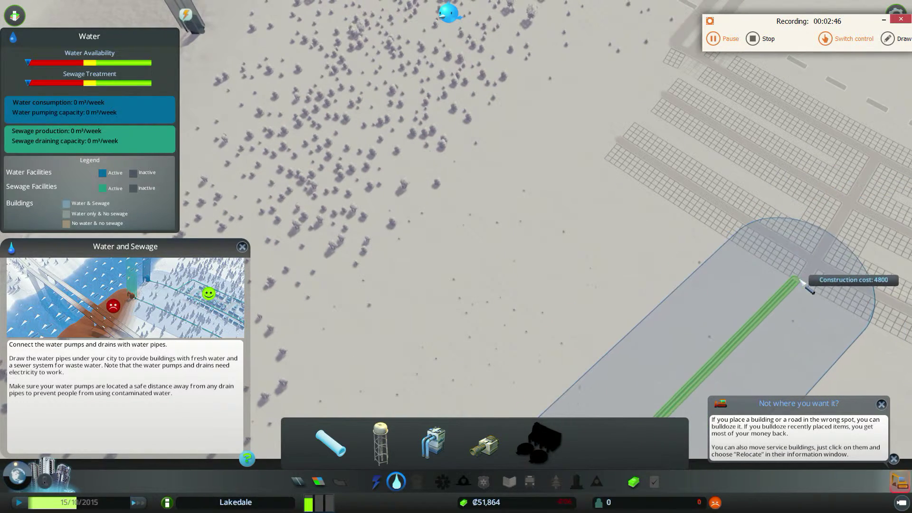
# Run water pipes toward the grid, across it, and along its edge and top
pyautogui.click(795, 281)
pyautogui.rightClick(752, 235)
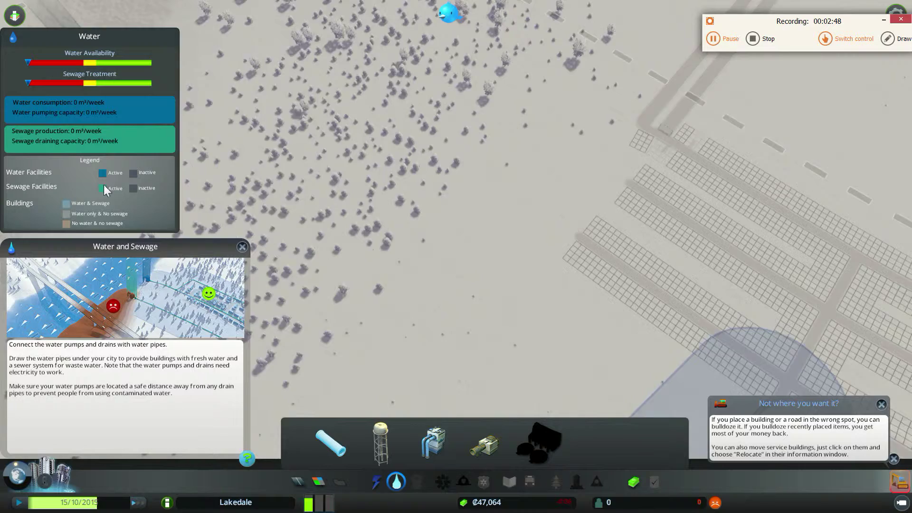
pyautogui.press('w')
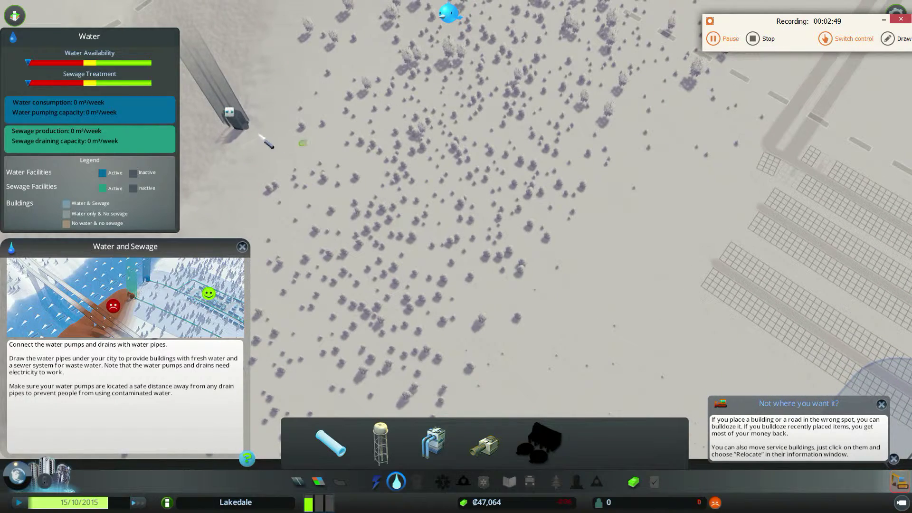
pyautogui.scroll(3, 260, 141)
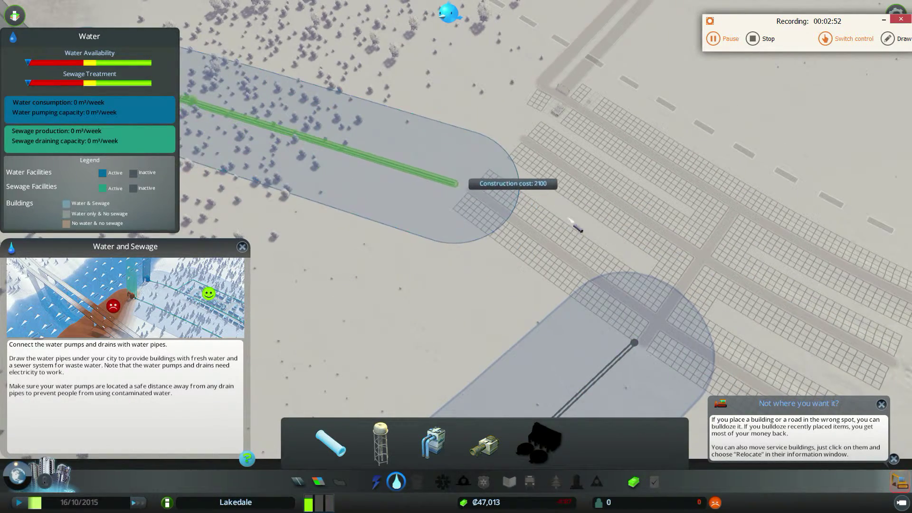
pyautogui.click(549, 179)
pyautogui.press('w')
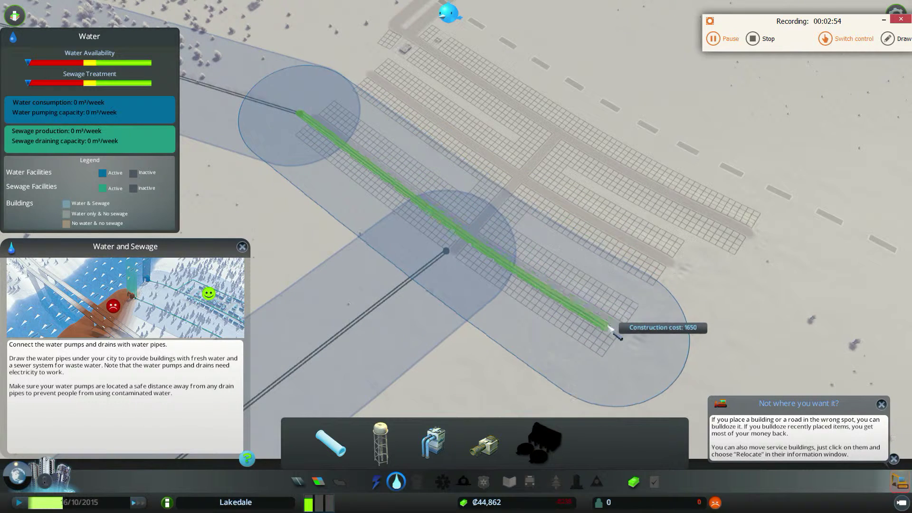
pyautogui.click(604, 333)
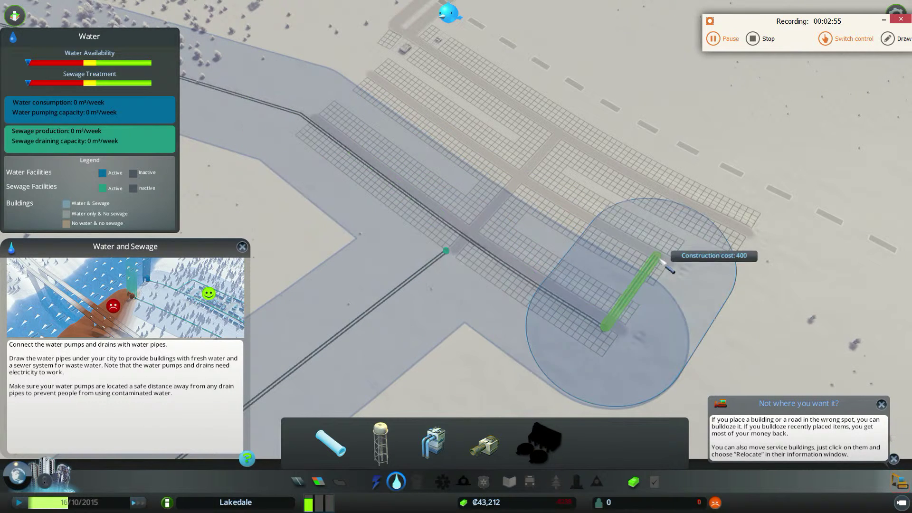
pyautogui.click(705, 211)
pyautogui.click(426, 42)
pyautogui.rightClick(430, 178)
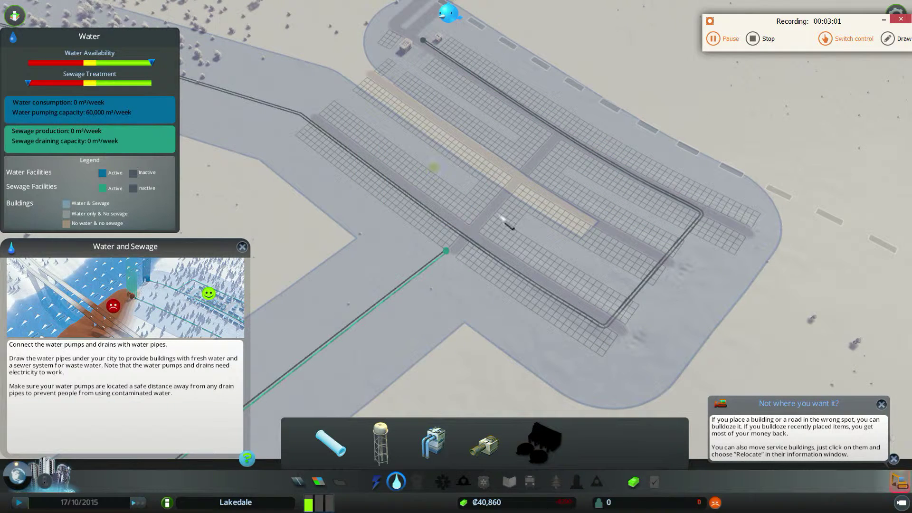
# Link a pipe end to the crossing pipe and run a diagonal pipe across the grid
pyautogui.click(447, 251)
pyautogui.click(465, 235)
pyautogui.click(665, 257)
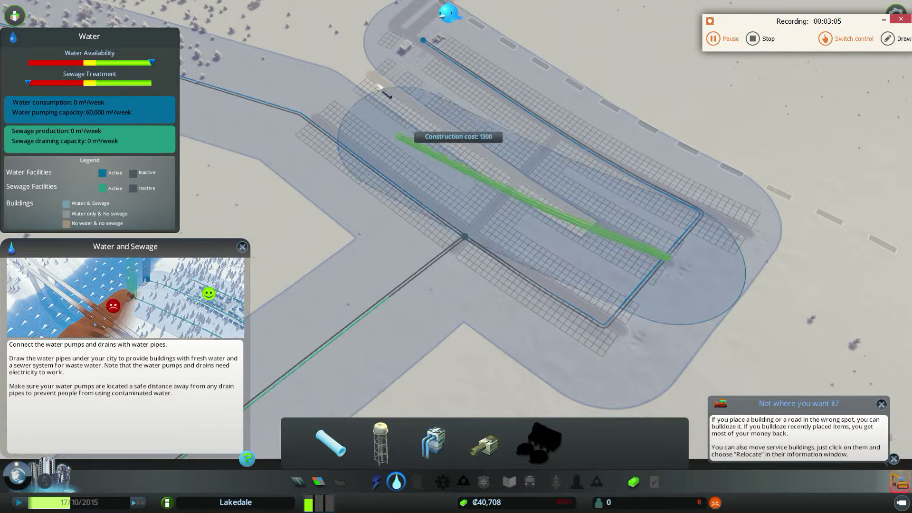
pyautogui.click(369, 77)
pyautogui.rightClick(413, 108)
# Select the wind turbine from the Electricity menu and pan across the map
pyautogui.click(377, 483)
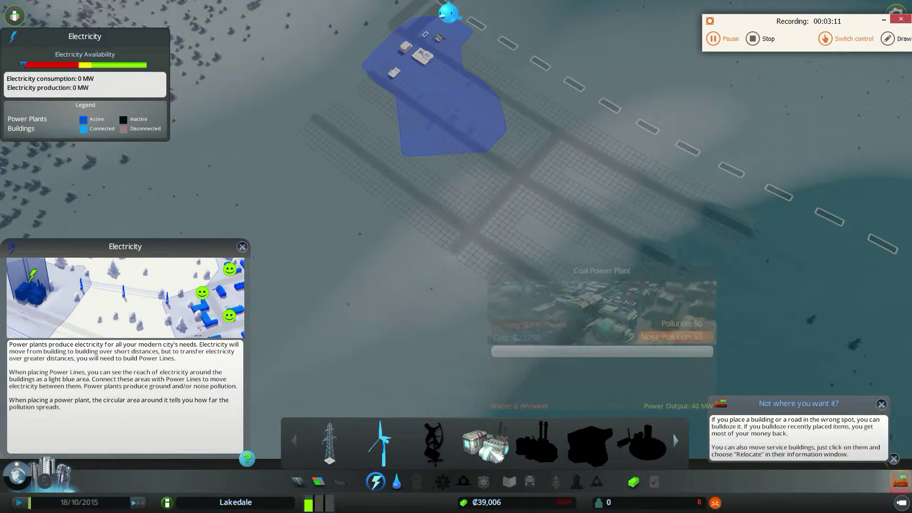
pyautogui.click(380, 442)
pyautogui.press('d')
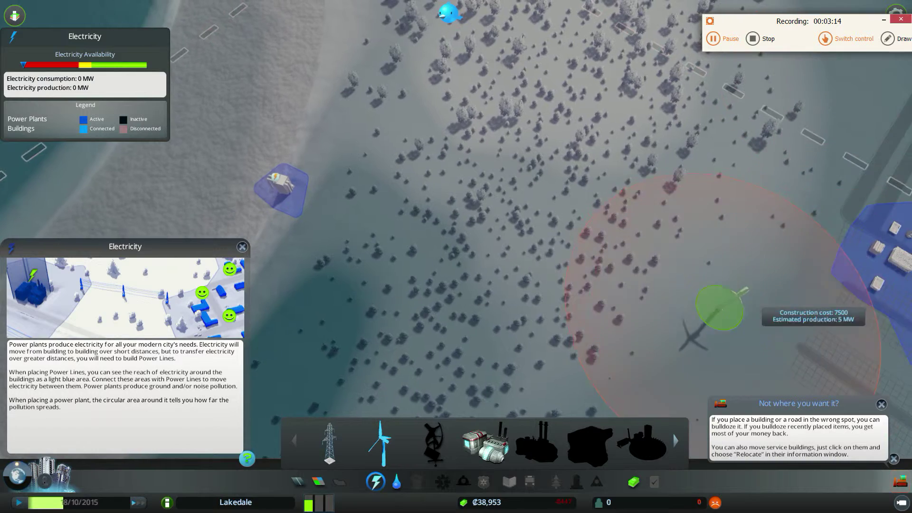
pyautogui.press('w')
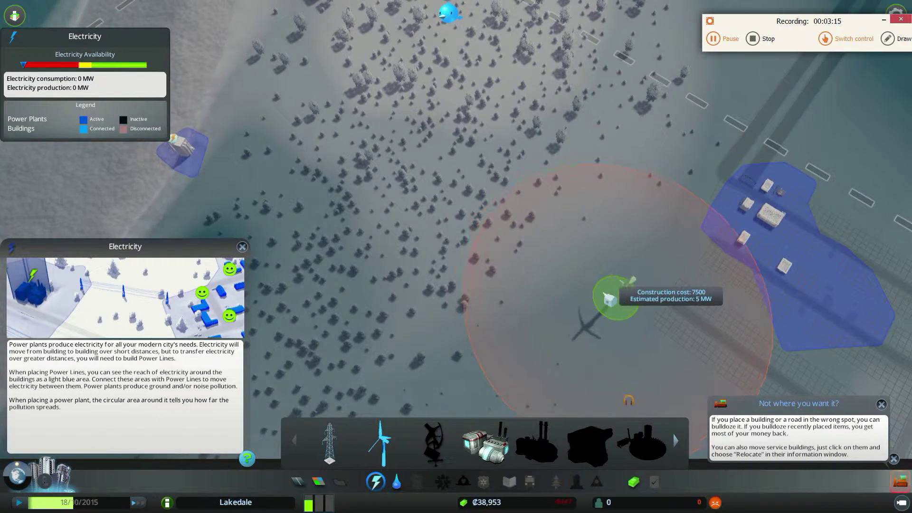
pyautogui.press('w')
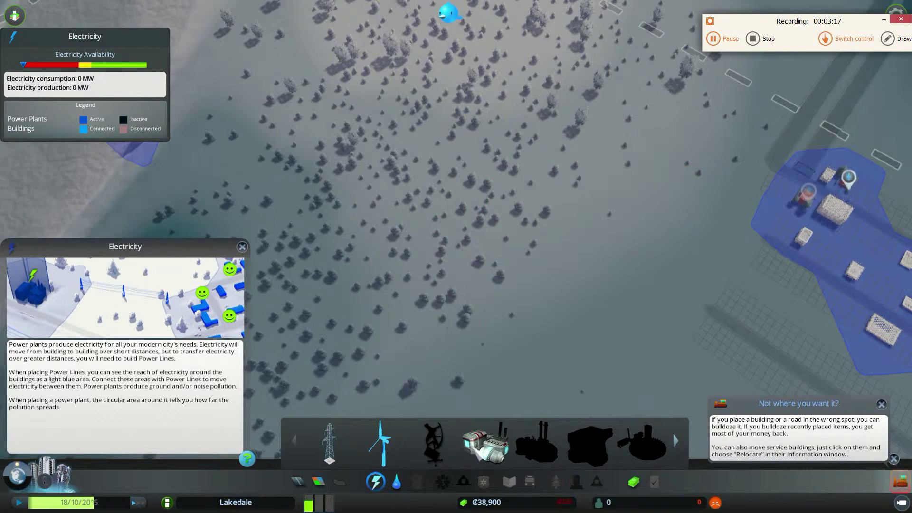
# Choose the Coal Power Plant and move the view to find a roadside site
pyautogui.click(486, 446)
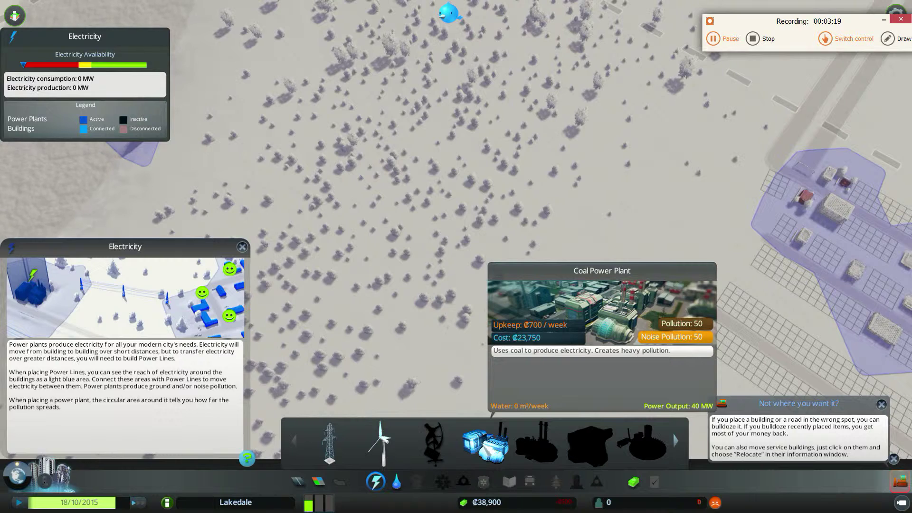
pyautogui.click(487, 449)
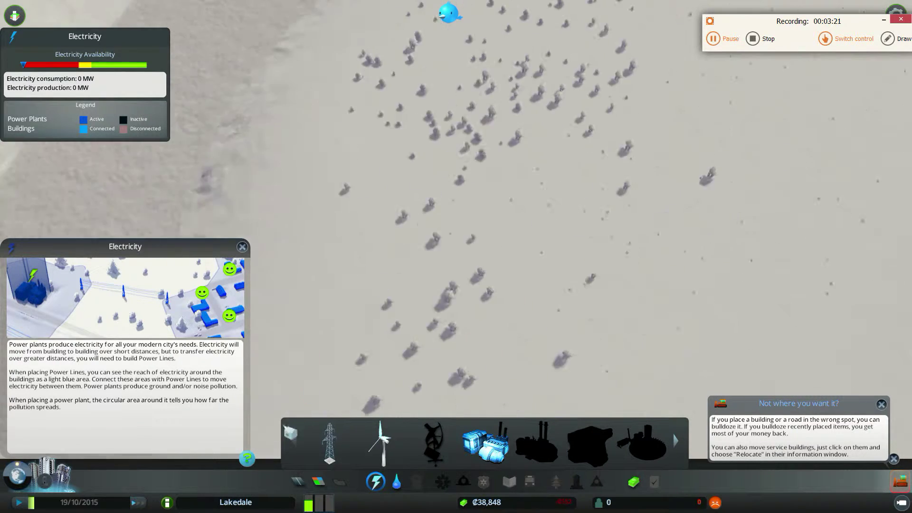
pyautogui.moveTo(583, 267); pyautogui.dragTo(440, 229)
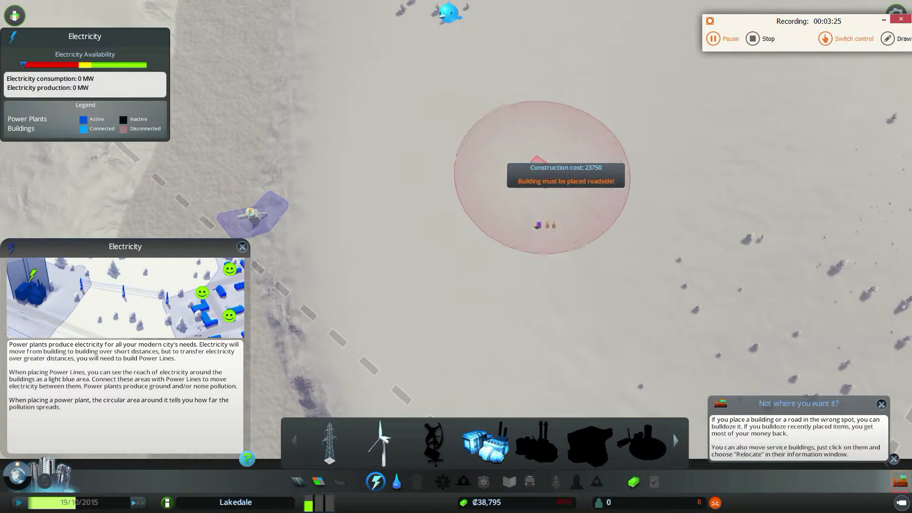
pyautogui.moveTo(439, 229)
pyautogui.mouseDown()
pyautogui.moveTo(600, 162)
pyautogui.moveTo(399, 357)
pyautogui.mouseUp()
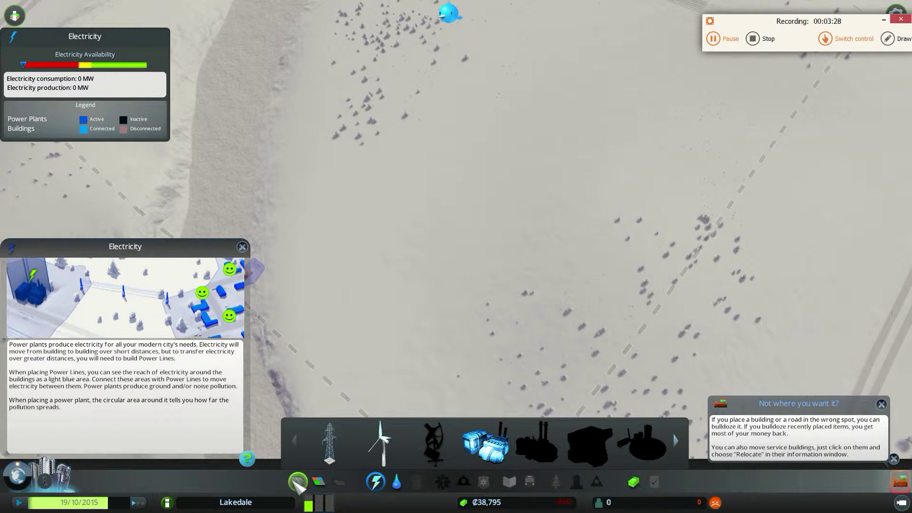
# Draw a Two-Lane Gravel Road from the existing road down to the riverside water pump
pyautogui.click(299, 483)
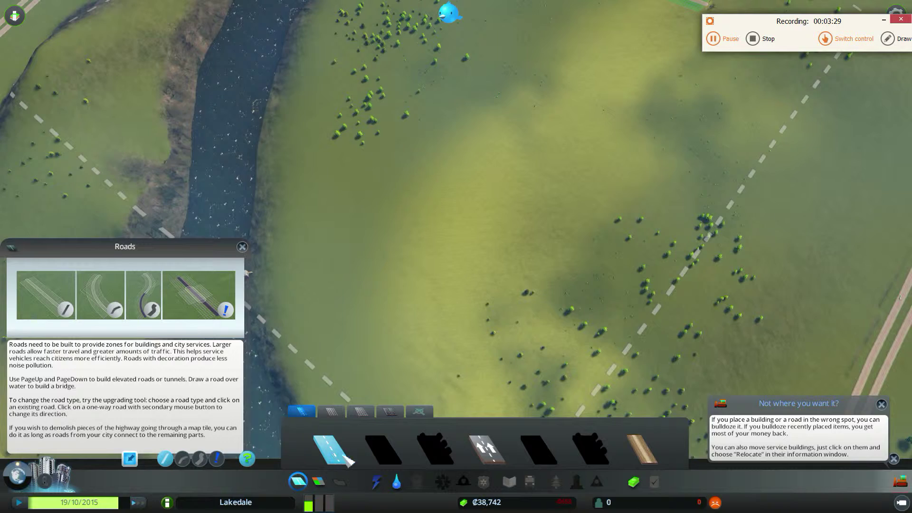
pyautogui.click(641, 449)
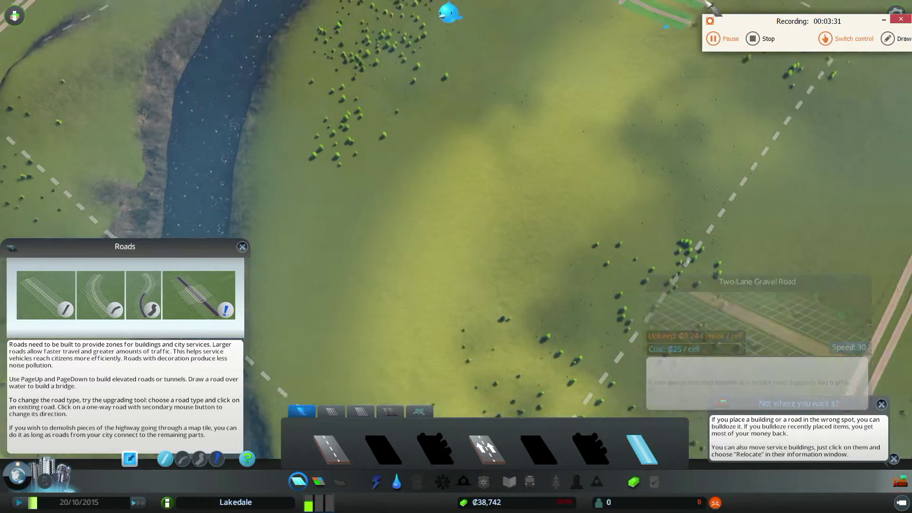
pyautogui.moveTo(642, 285); pyautogui.dragTo(570, 118)
pyautogui.click(561, 68)
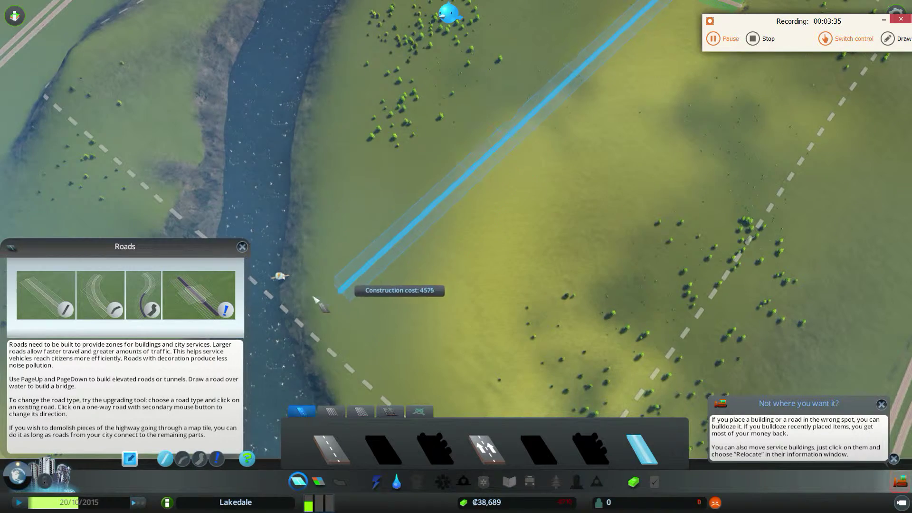
pyautogui.click(328, 297)
pyautogui.press('a')
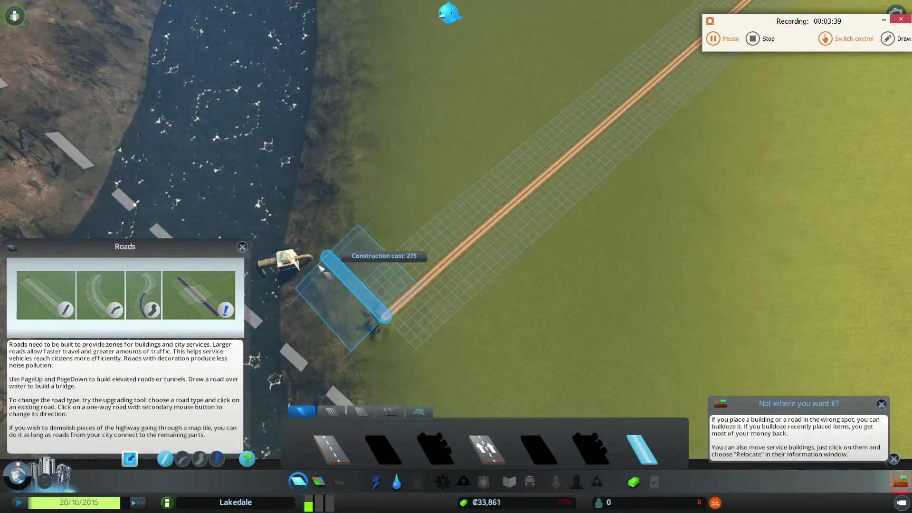
pyautogui.click(323, 268)
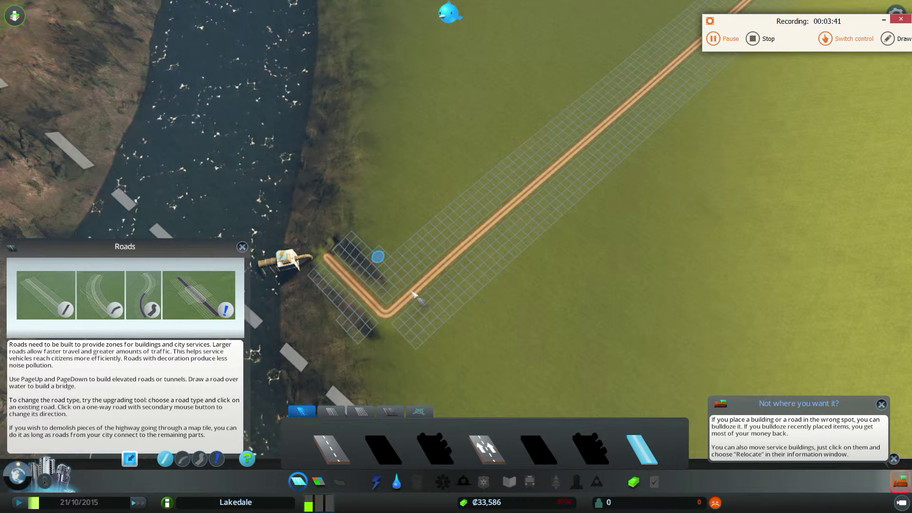
# Place a 40 MW Coal Power Plant beside the new gravel road
pyautogui.click(377, 483)
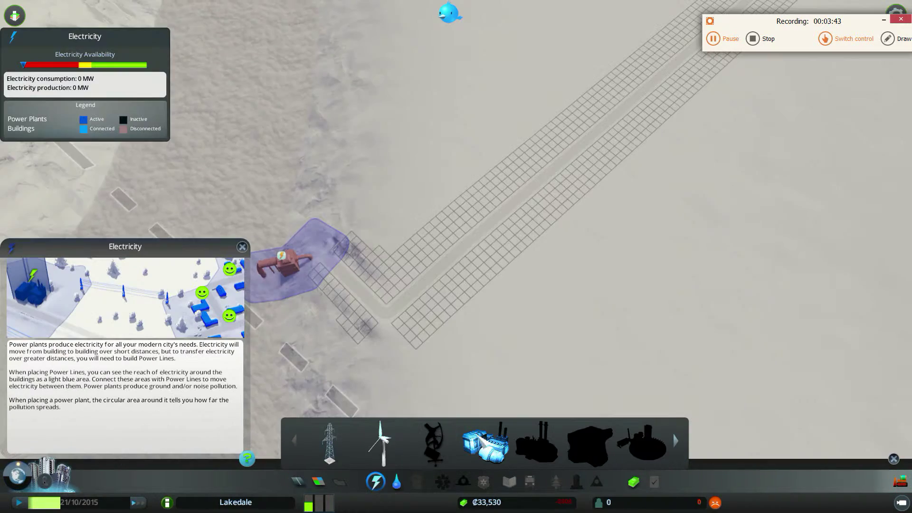
pyautogui.click(485, 443)
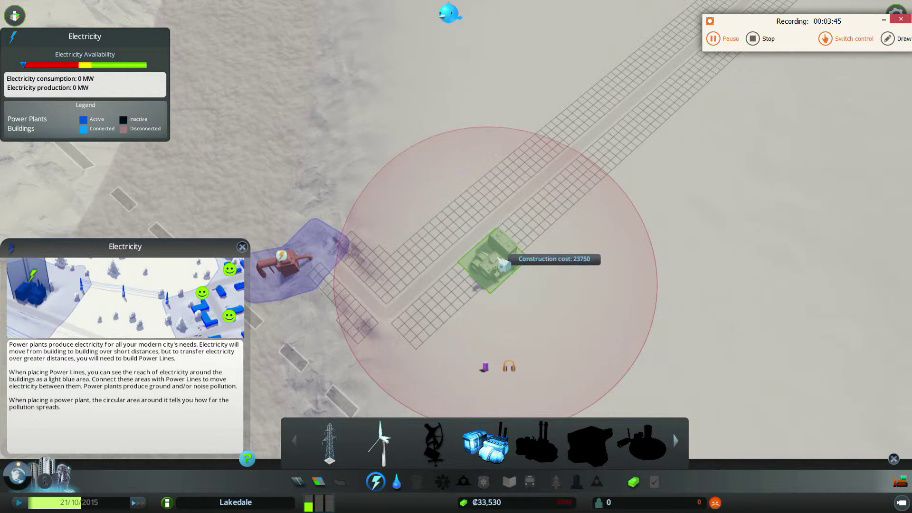
pyautogui.click(491, 246)
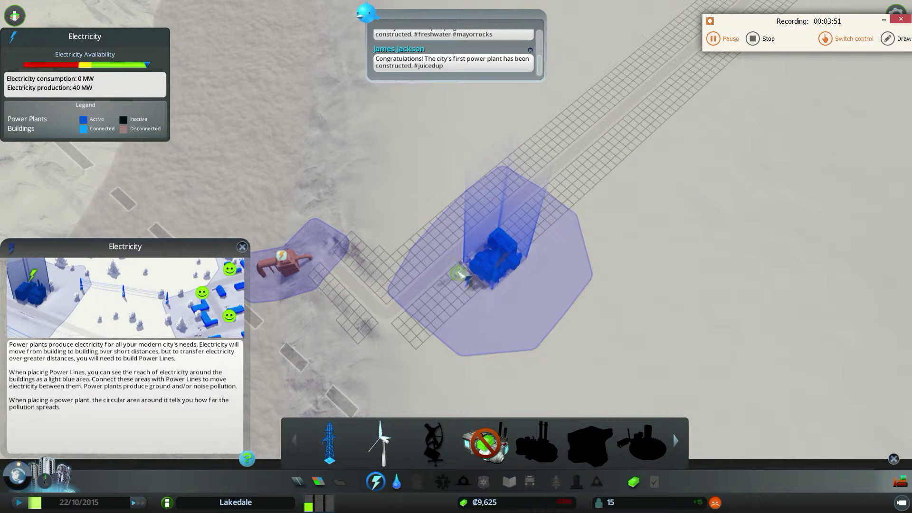
# Run a power line from the coal plant to the water pump, cancelling a blocked second line
pyautogui.click(460, 274)
pyautogui.click(348, 251)
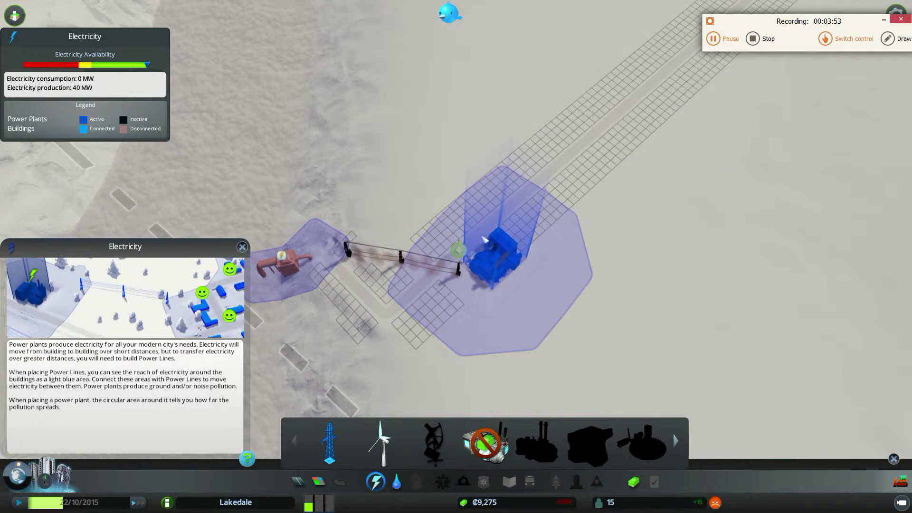
pyautogui.click(515, 242)
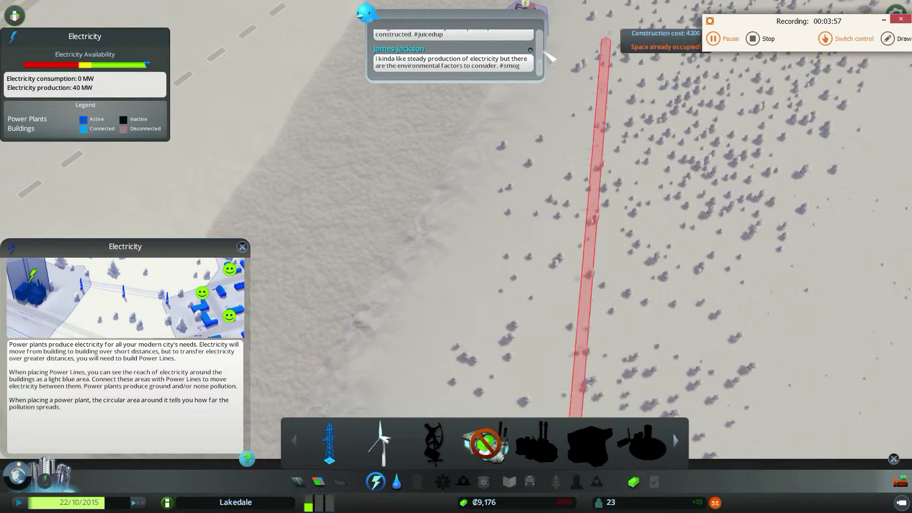
pyautogui.press('d')
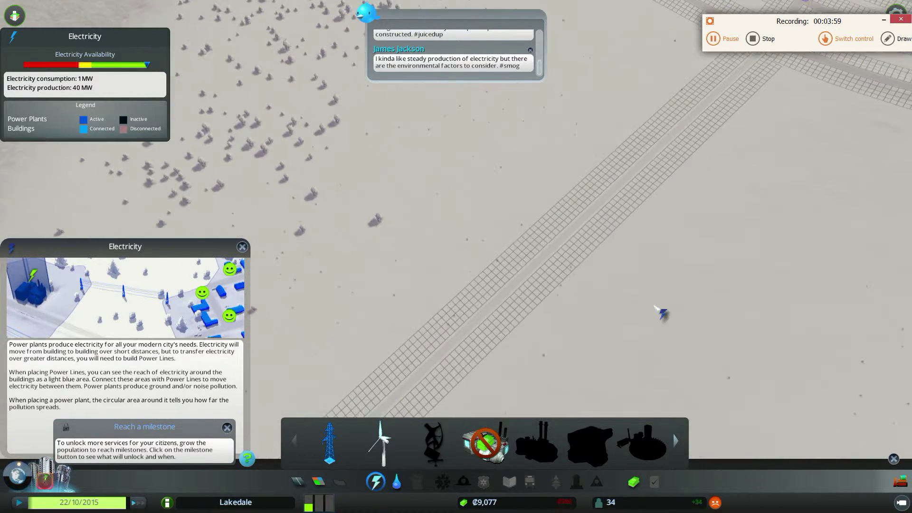
pyautogui.rightClick(583, 193)
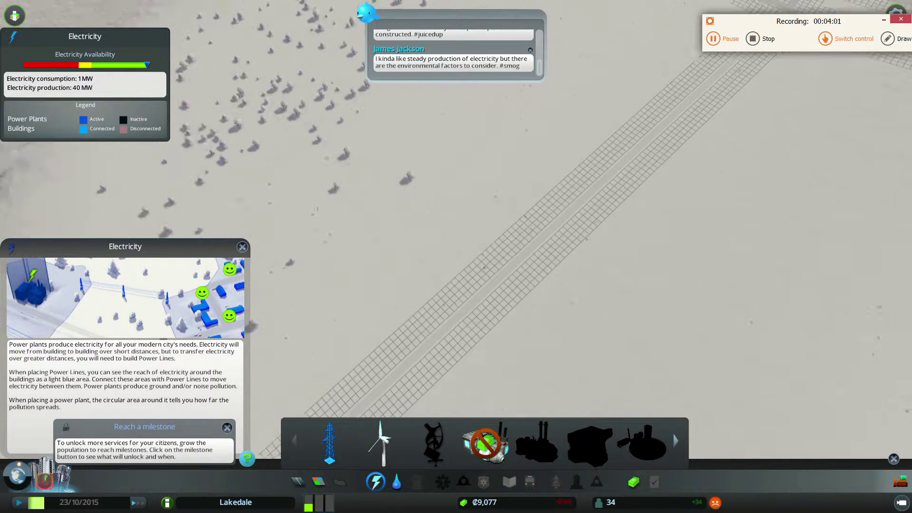
pyautogui.press('w')
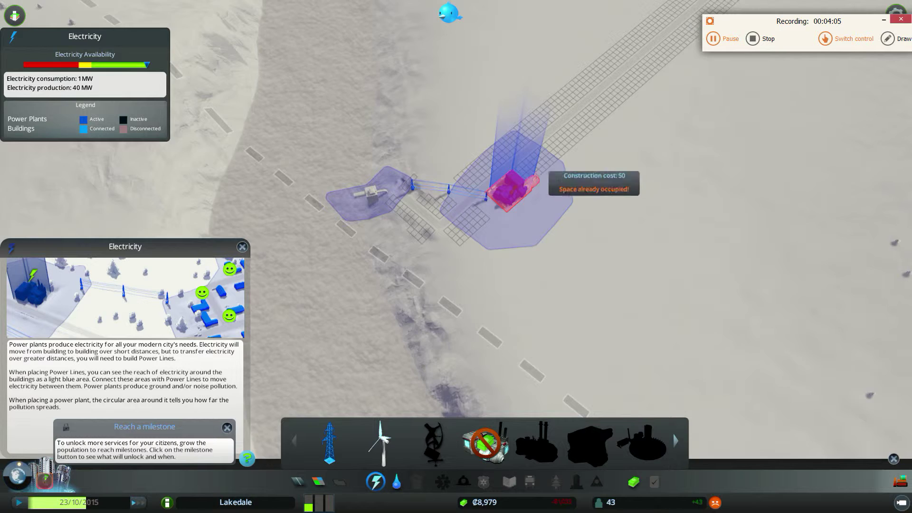
# Build a power line from the plant along the road into the housing area
pyautogui.click(539, 192)
pyautogui.press('d')
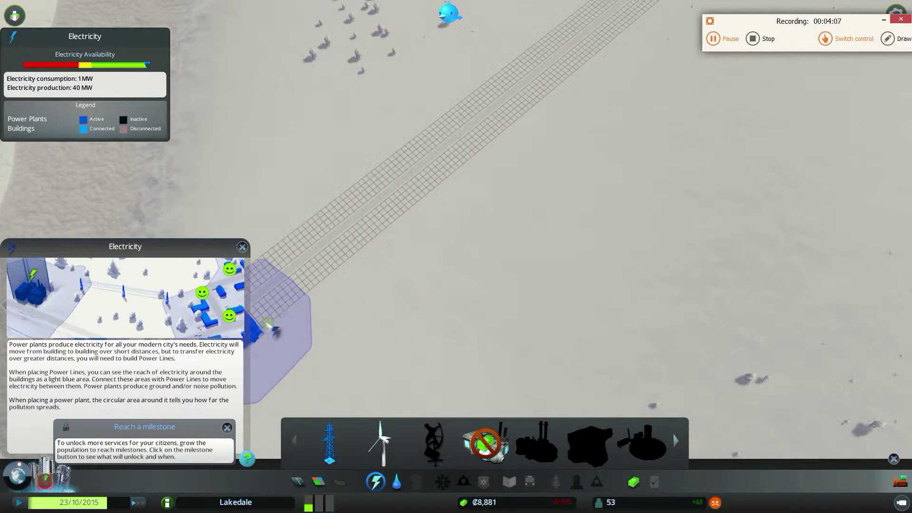
pyautogui.click(270, 326)
pyautogui.press('w')
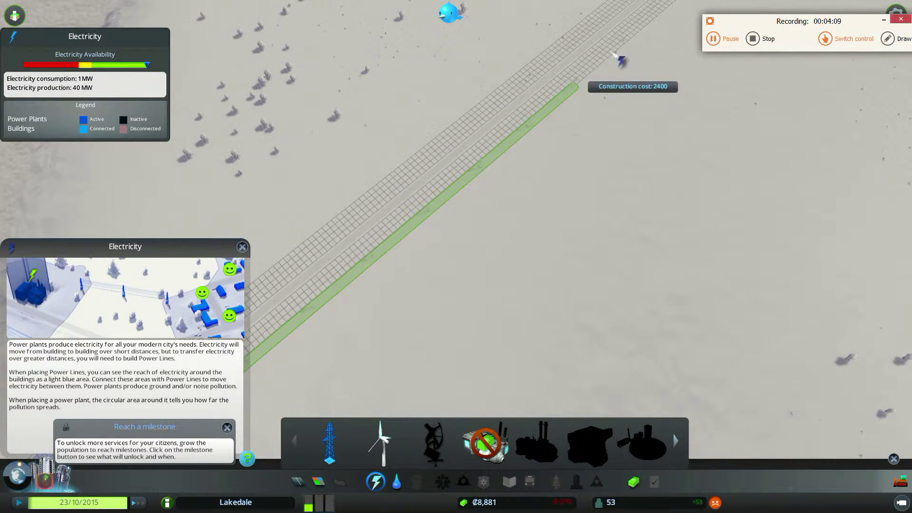
pyautogui.press('w')
pyautogui.click(567, 100)
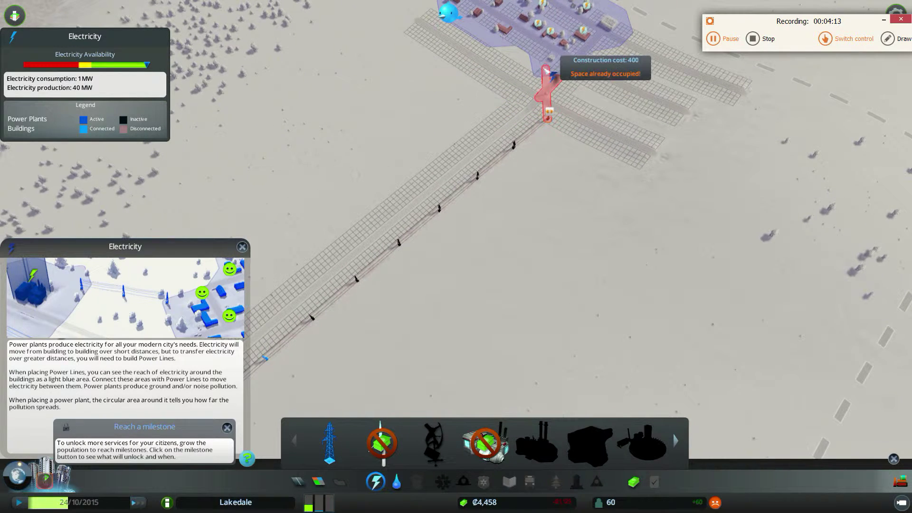
pyautogui.click(547, 75)
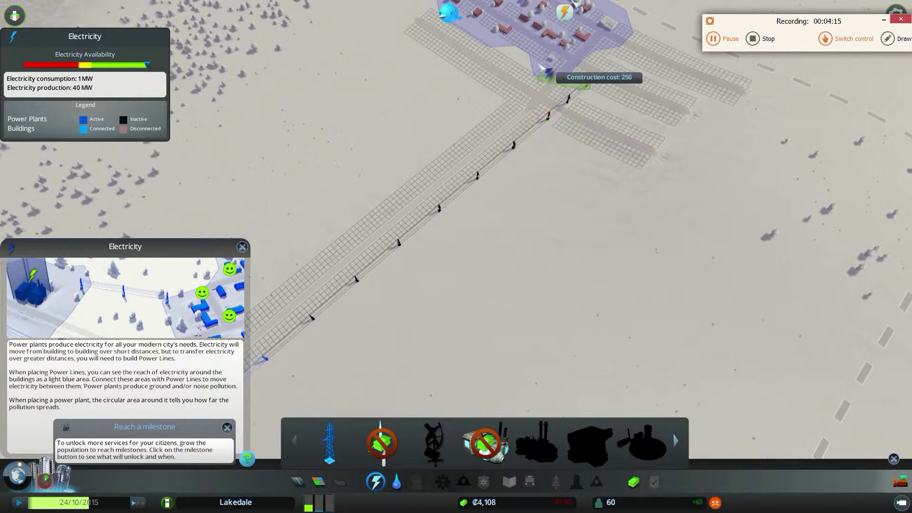
pyautogui.click(548, 68)
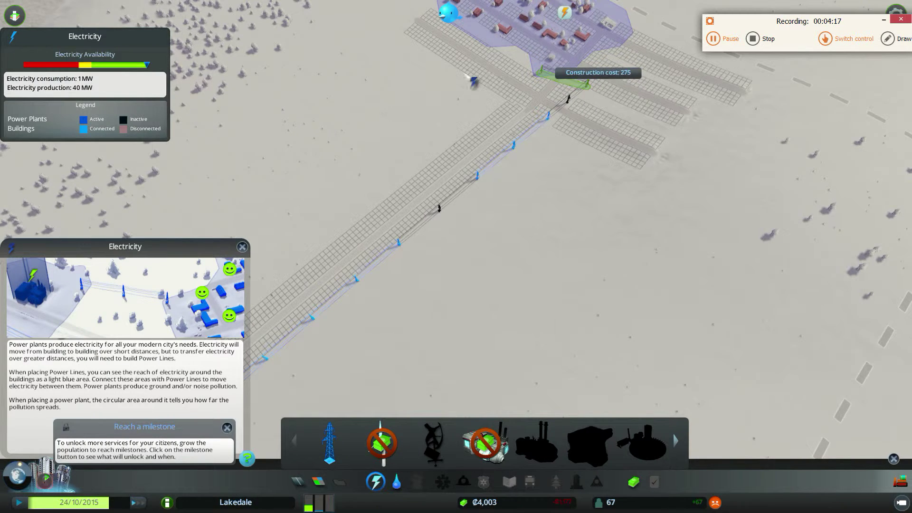
pyautogui.scroll(-3, 428, 80)
# Connect the outlying building to the housing area with another power line
pyautogui.press('a')
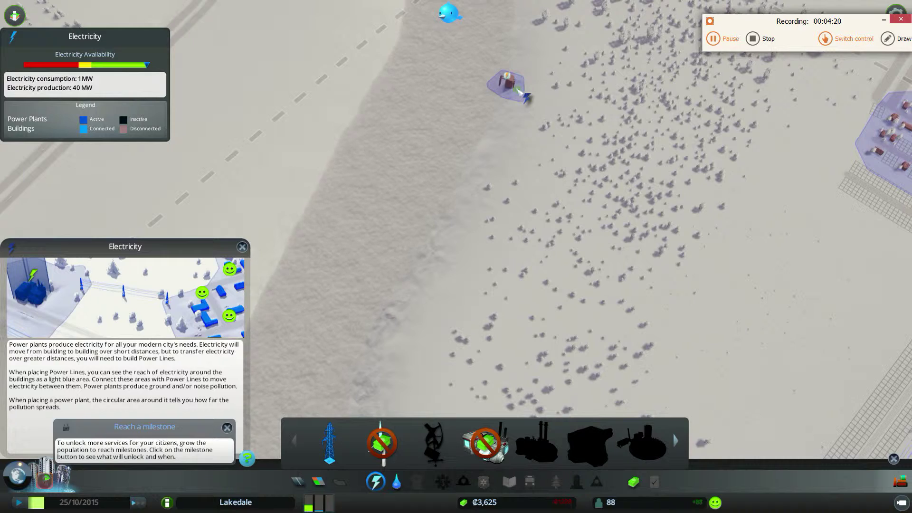
pyautogui.click(508, 82)
pyautogui.press('d')
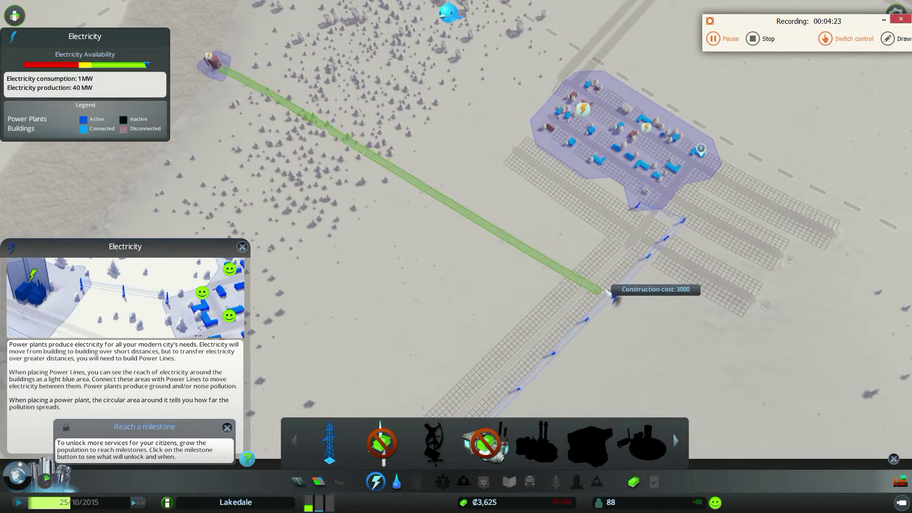
pyautogui.click(611, 291)
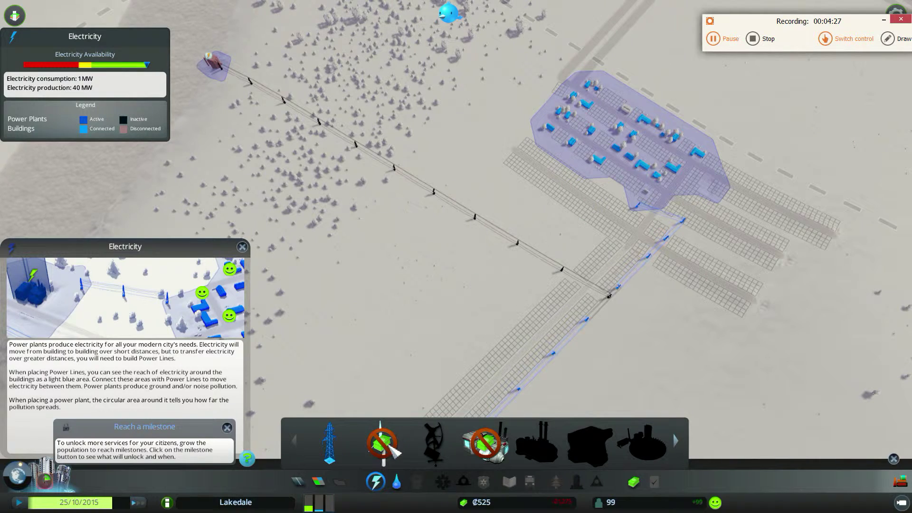
pyautogui.press('d')
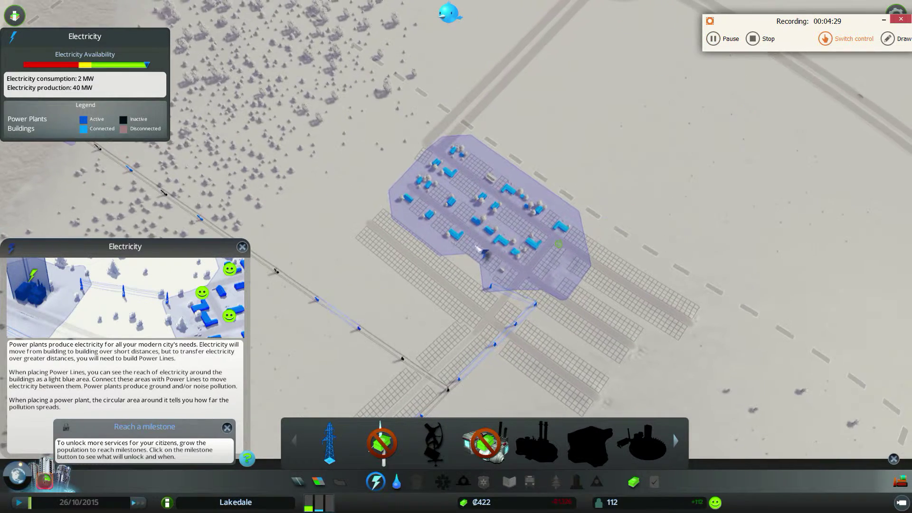
pyautogui.scroll(1, 481, 250)
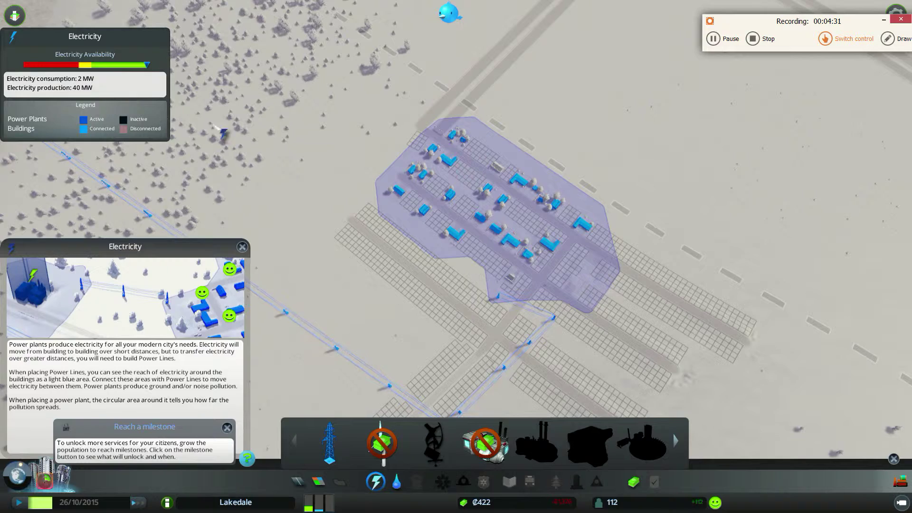
# Zone commercial (blue) land beside the main road near the crossroads
pyautogui.click(323, 483)
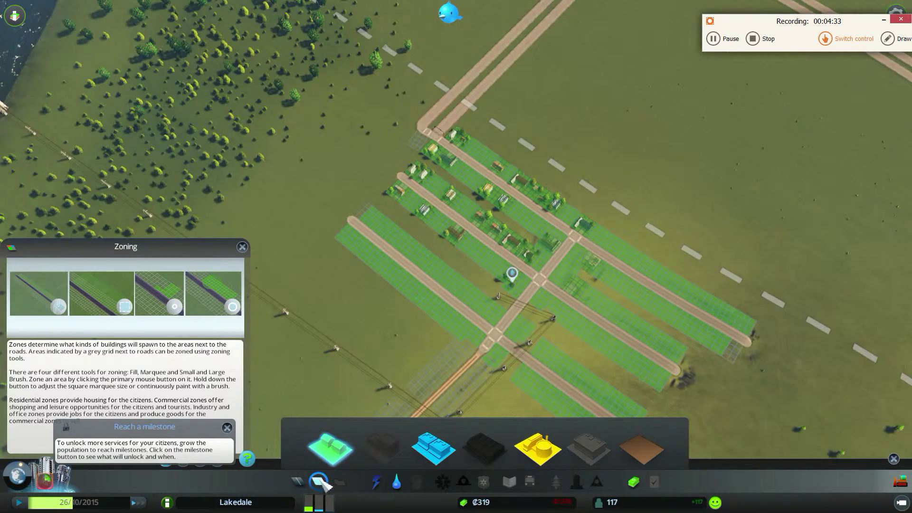
pyautogui.press('s')
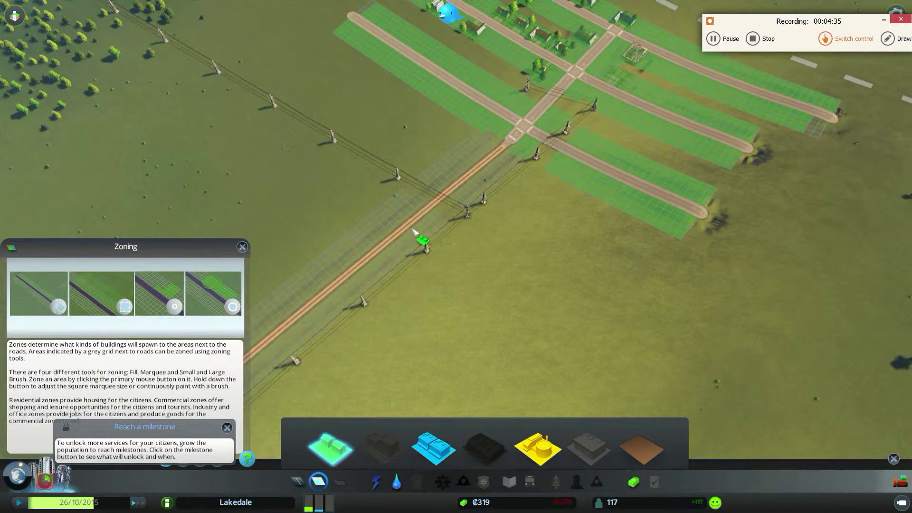
pyautogui.scroll(1, 456, 257)
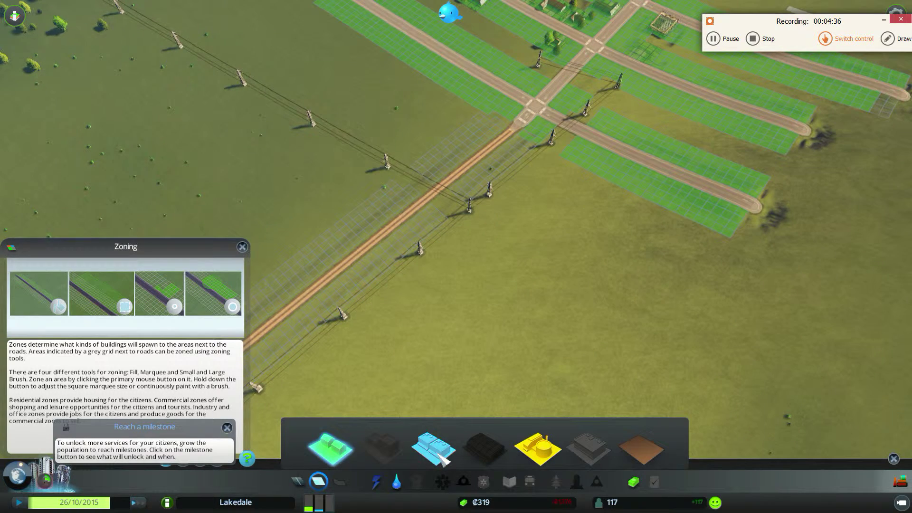
pyautogui.click(443, 460)
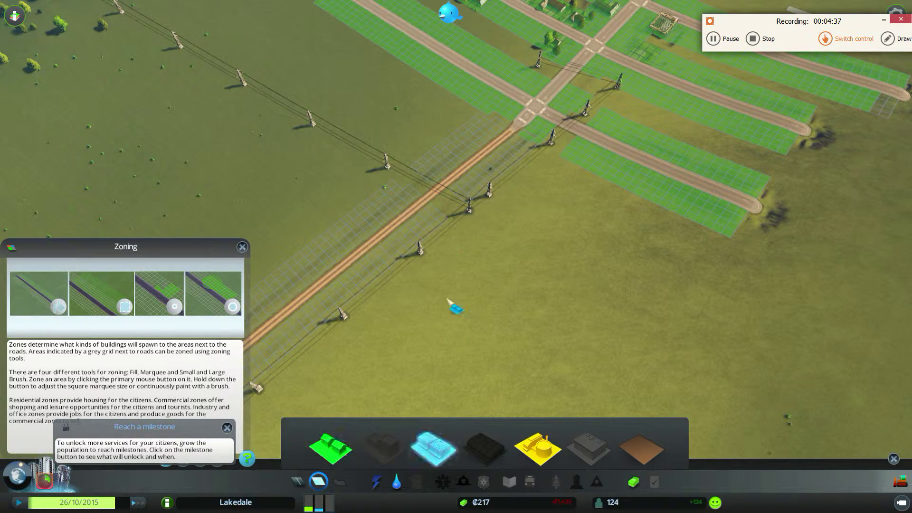
pyautogui.moveTo(497, 157); pyautogui.dragTo(456, 166)
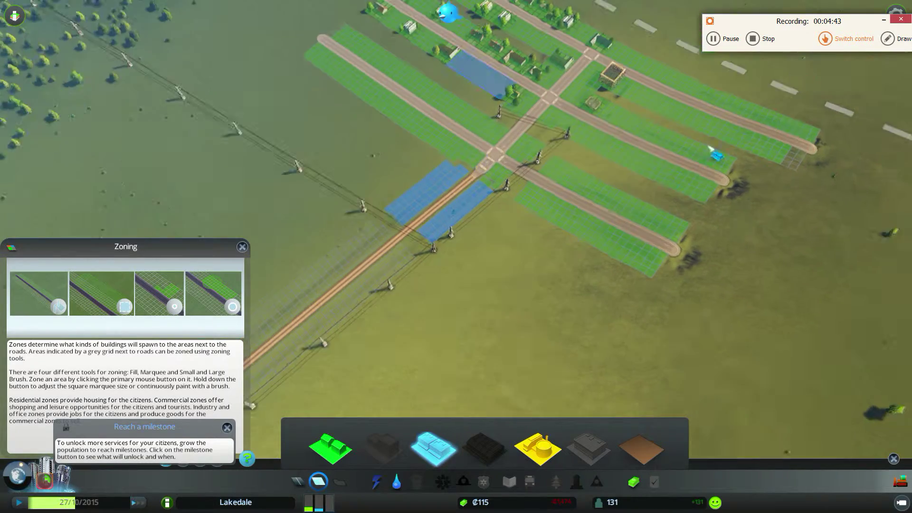
pyautogui.scroll(3, 499, 143)
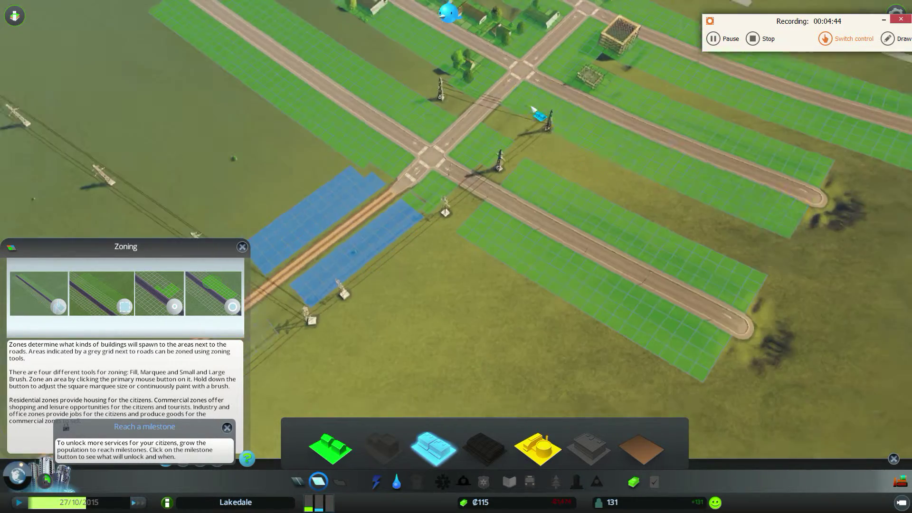
pyautogui.moveTo(536, 112)
pyautogui.mouseDown()
pyautogui.moveTo(456, 319)
pyautogui.moveTo(426, 6)
pyautogui.mouseUp()
pyautogui.scroll(2, 438, 182)
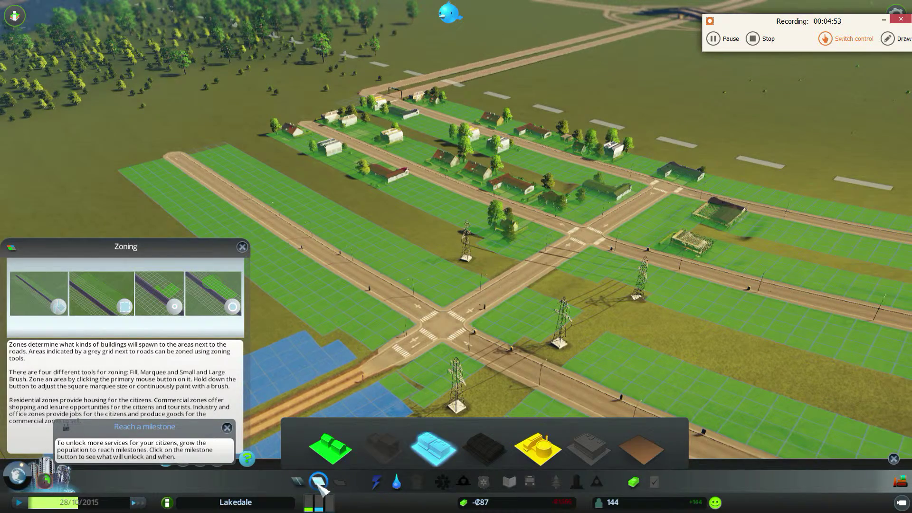
pyautogui.click(319, 482)
pyautogui.click(319, 482)
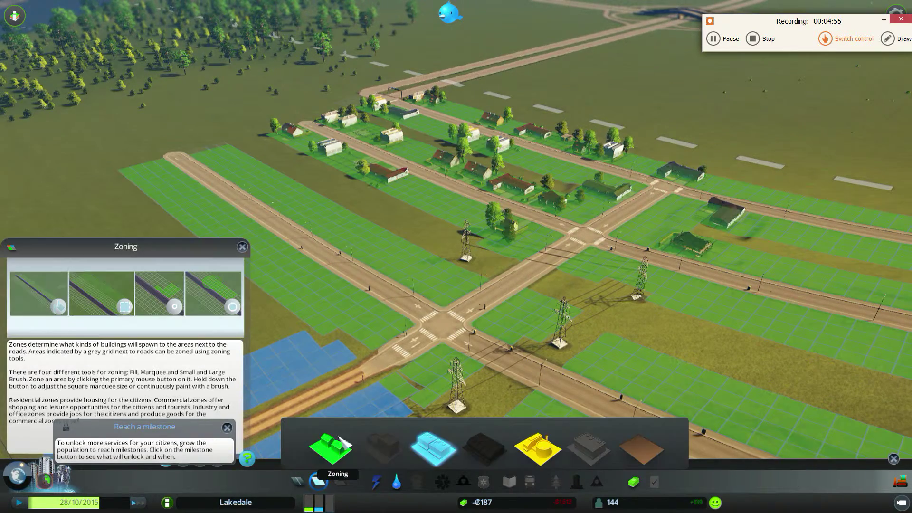
pyautogui.press('a')
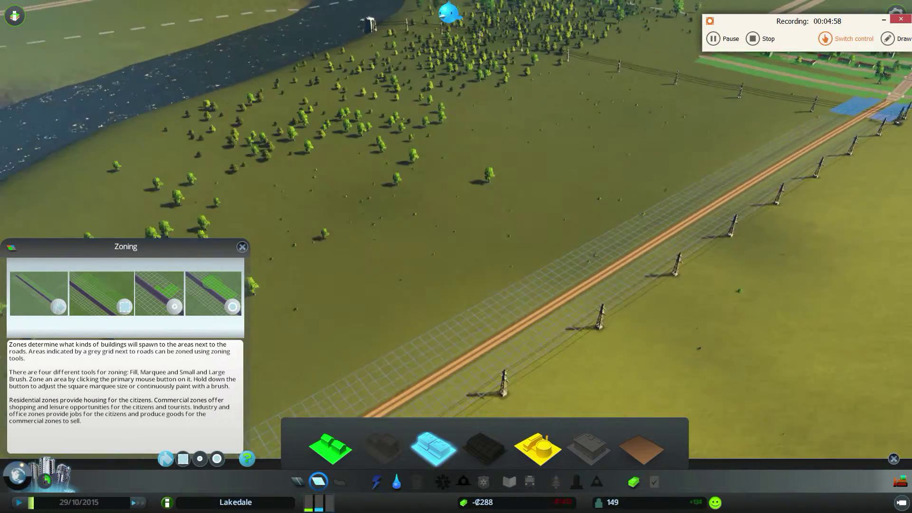
pyautogui.press('a')
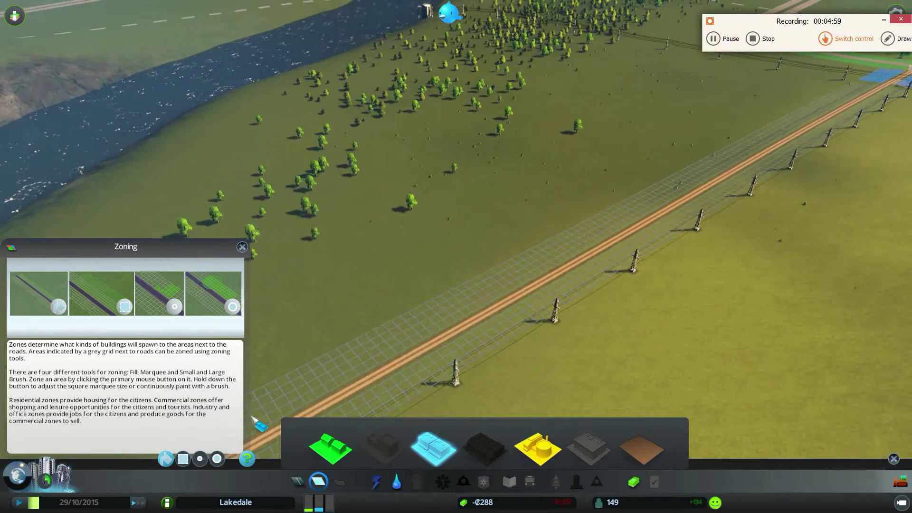
pyautogui.scroll(-3, 456, 257)
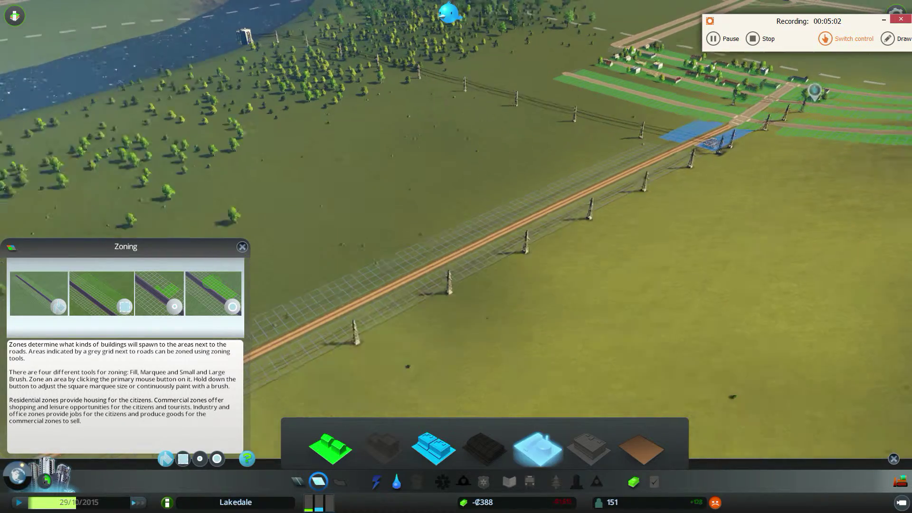
# Drag industrial zoning along both sides of the road by the coal plant
pyautogui.press('a')
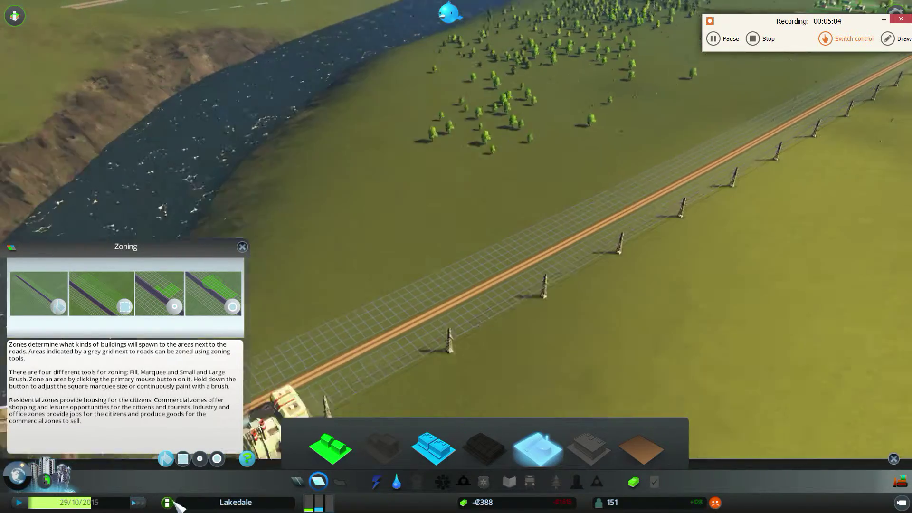
pyautogui.press('s')
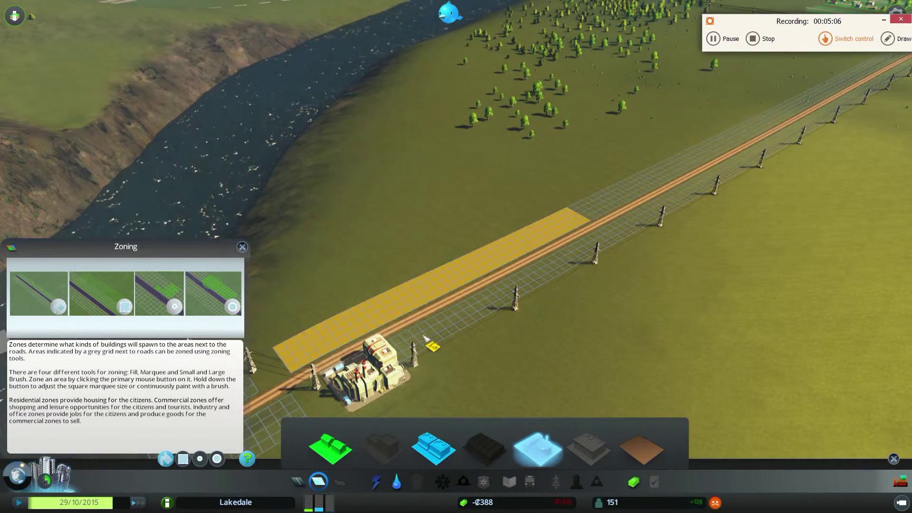
pyautogui.moveTo(426, 341); pyautogui.dragTo(688, 205)
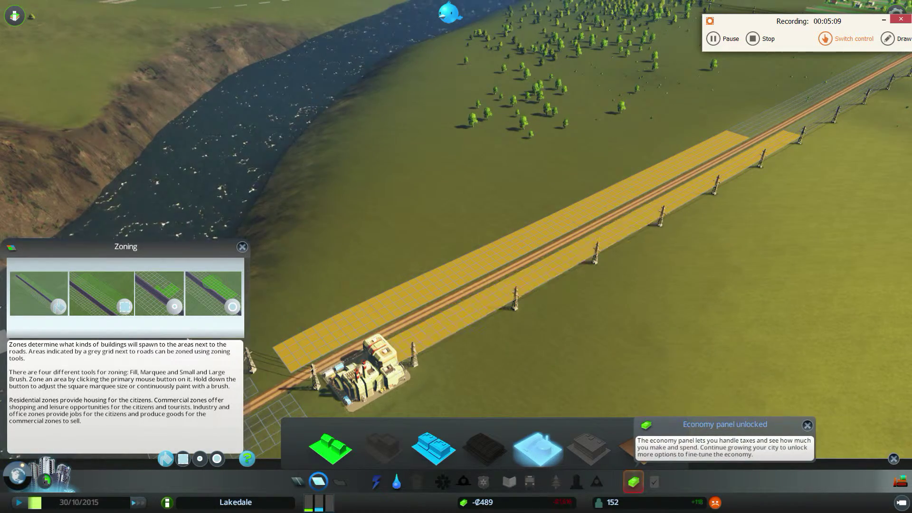
pyautogui.press('d')
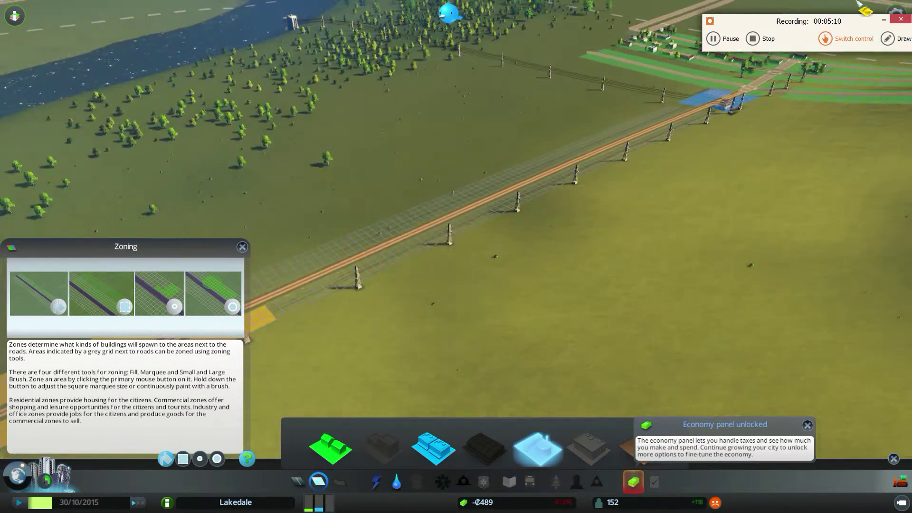
pyautogui.press('d')
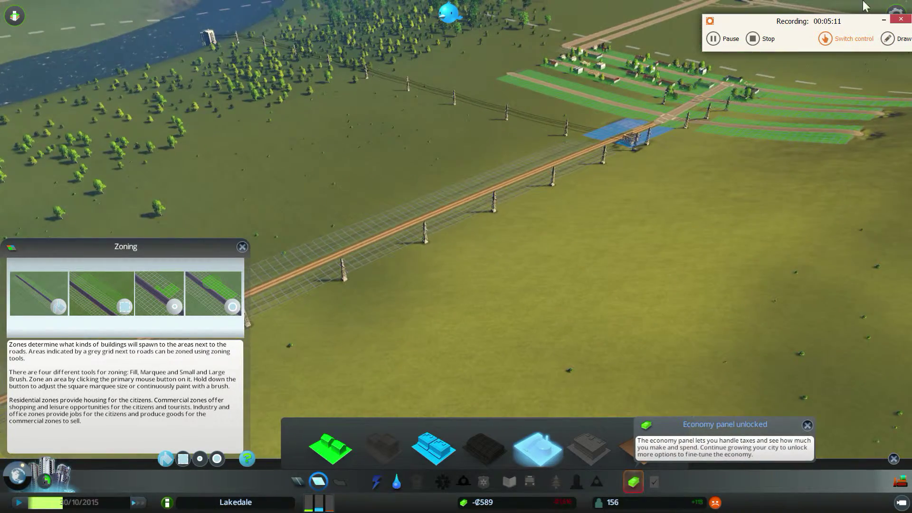
pyautogui.press('d')
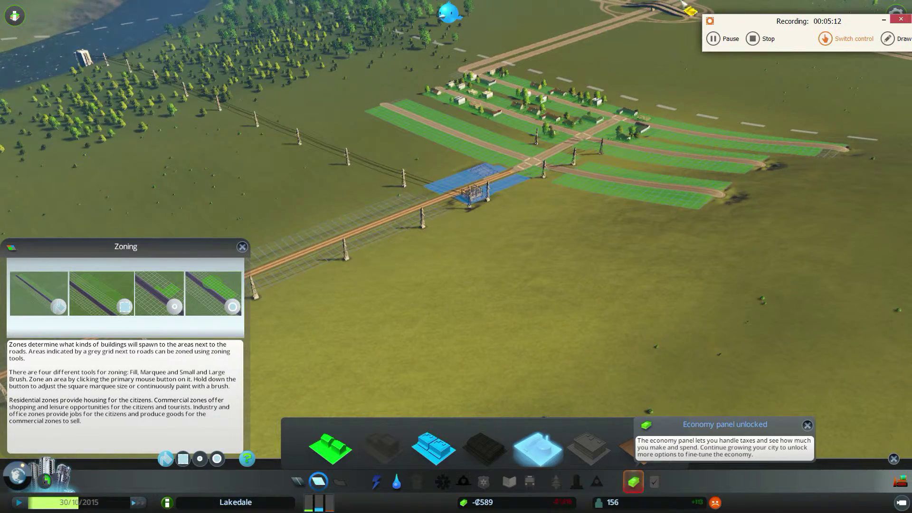
pyautogui.press('w')
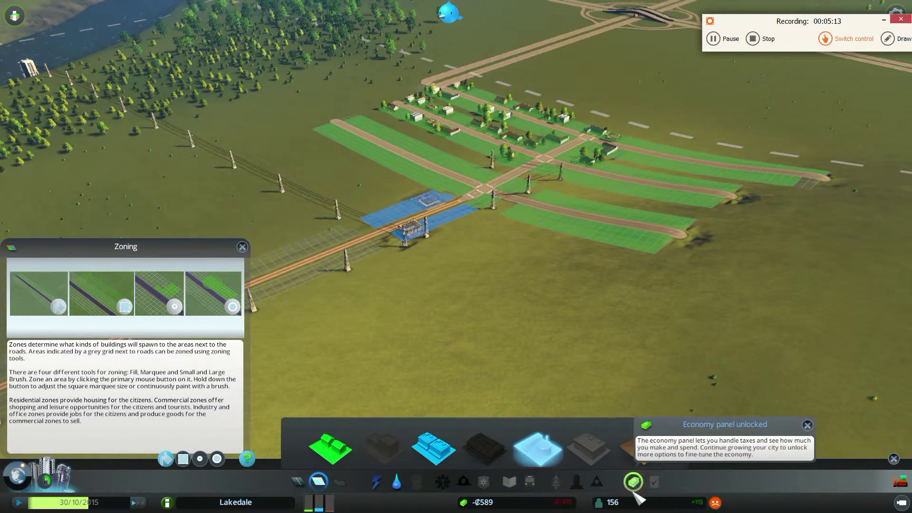
# In the Economy budget, lower electricity and set water to 83% day, 82% night
pyautogui.click(634, 483)
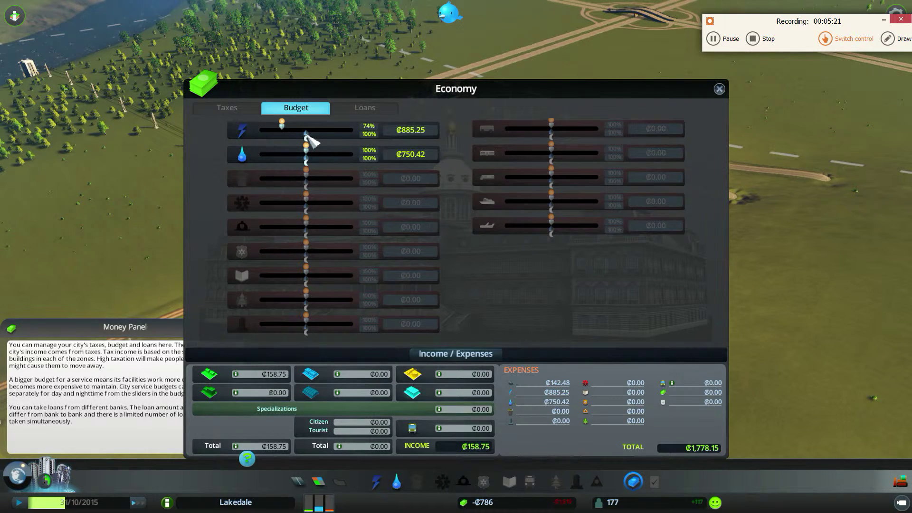
pyautogui.moveTo(291, 136); pyautogui.dragTo(283, 137)
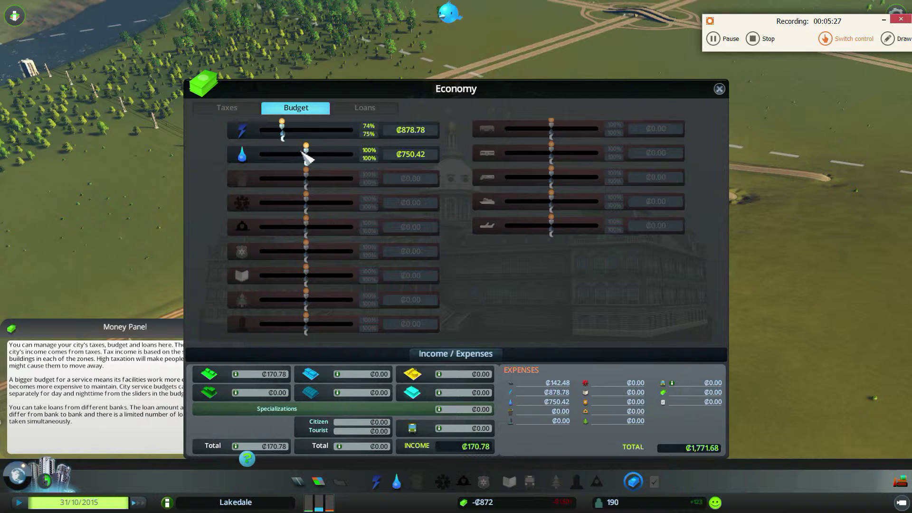
pyautogui.moveTo(306, 147)
pyautogui.mouseDown()
pyautogui.moveTo(290, 147)
pyautogui.moveTo(291, 161)
pyautogui.mouseUp()
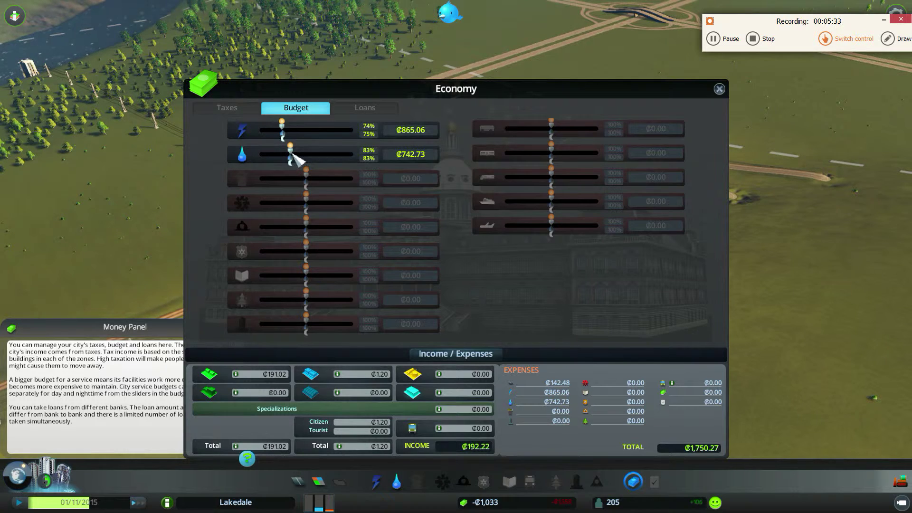
pyautogui.moveTo(293, 161); pyautogui.dragTo(289, 162)
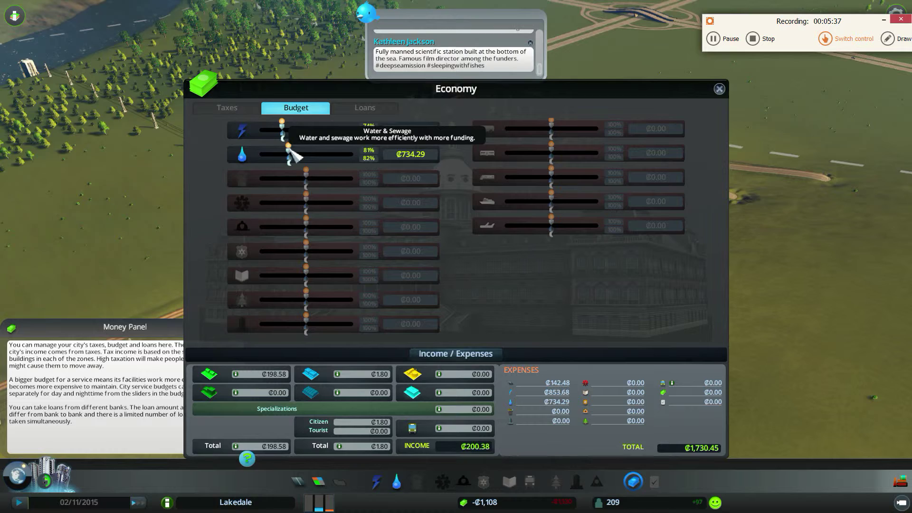
# Close the Economy panel, accelerate time, and follow the power line southwest
pyautogui.click(720, 90)
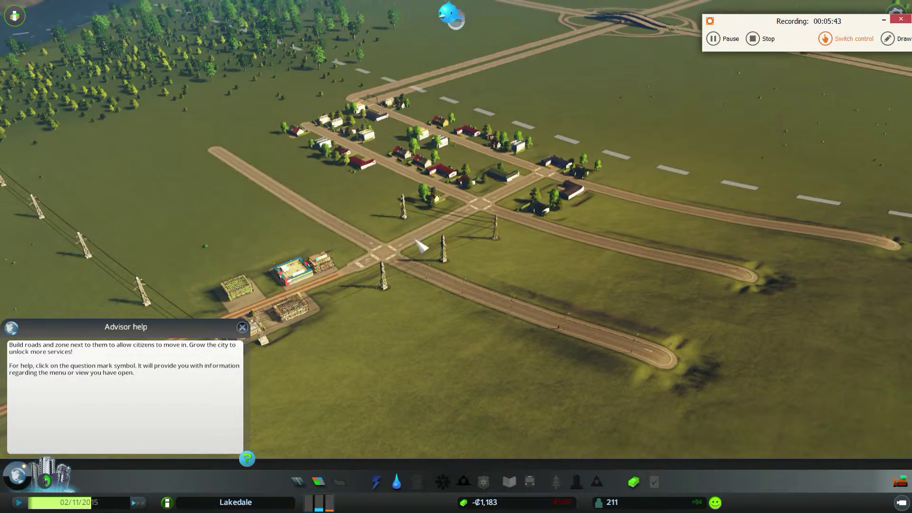
pyautogui.scroll(3, 382, 251)
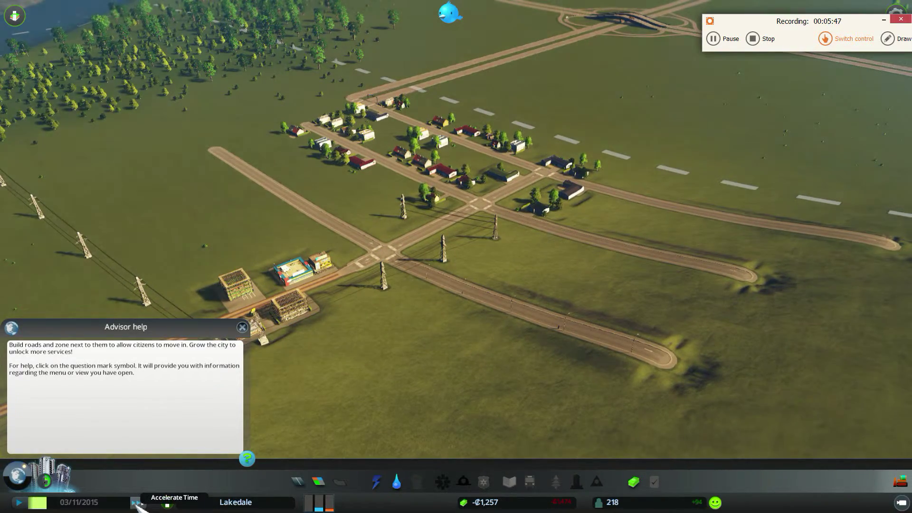
pyautogui.click(137, 503)
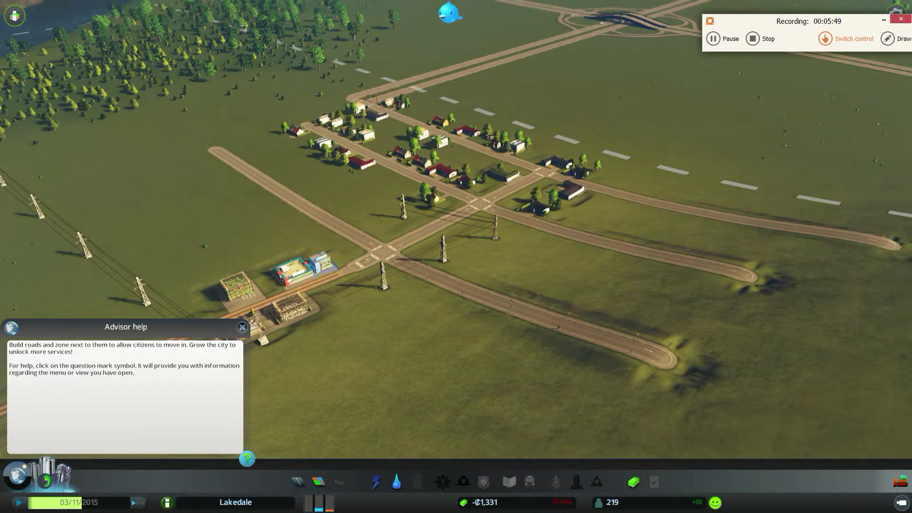
pyautogui.press('s')
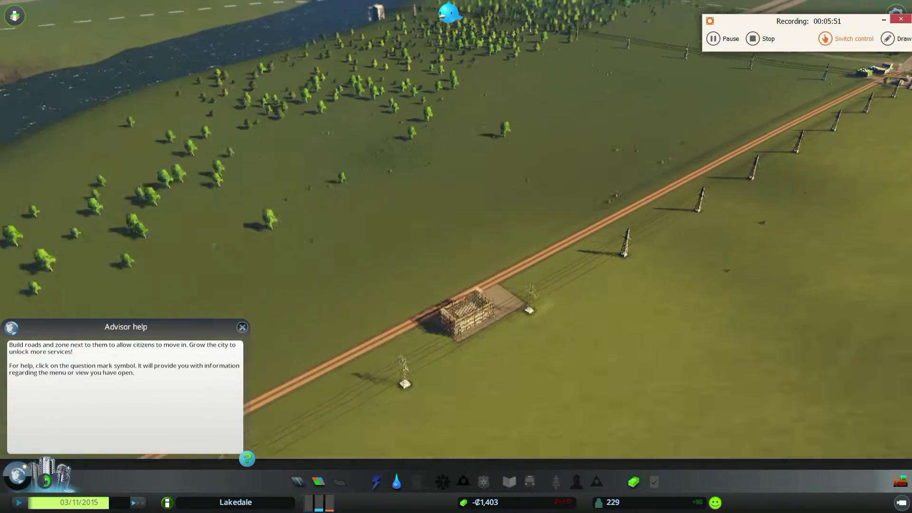
pyautogui.press('s')
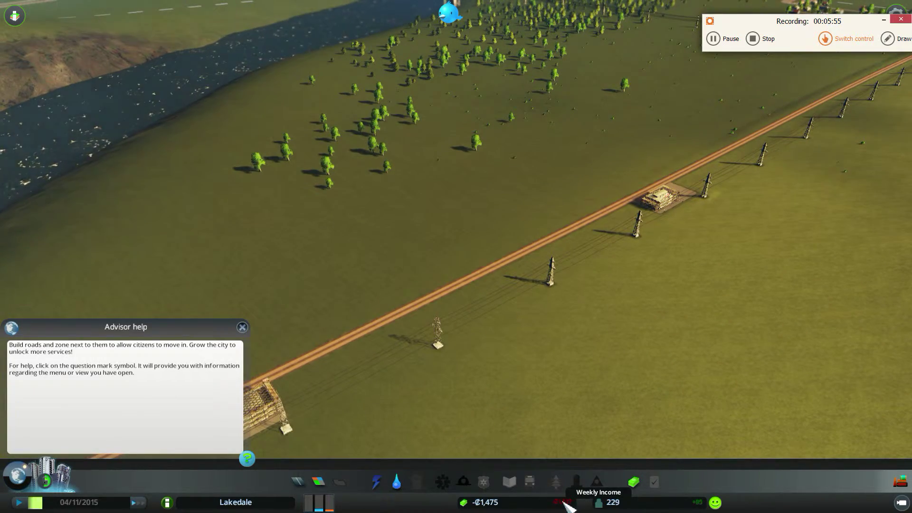
pyautogui.scroll(-5, 456, 257)
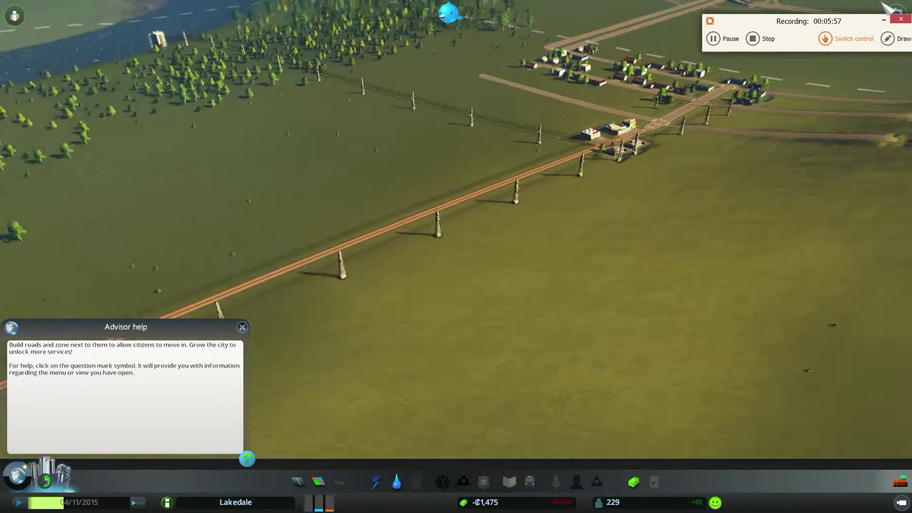
pyautogui.press('w')
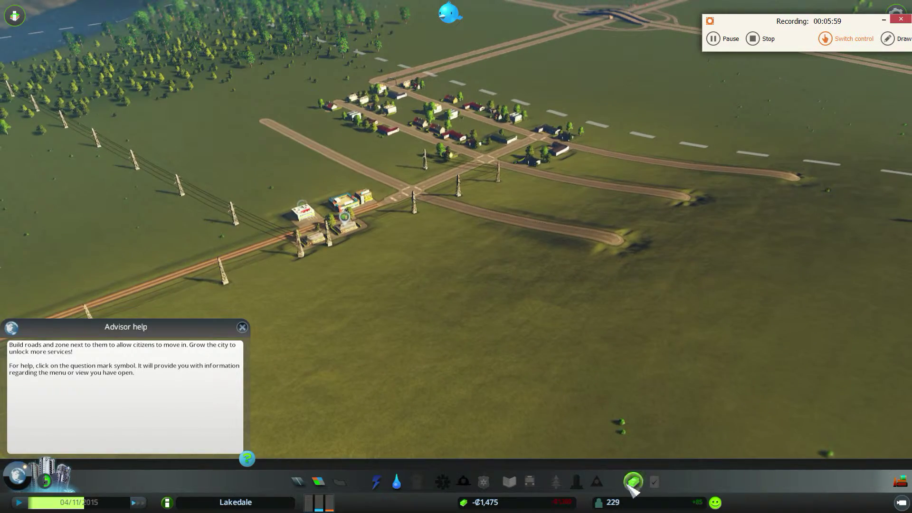
# Set the daytime and nighttime electricity budgets to 55%, then close the Economy panel
pyautogui.click(633, 483)
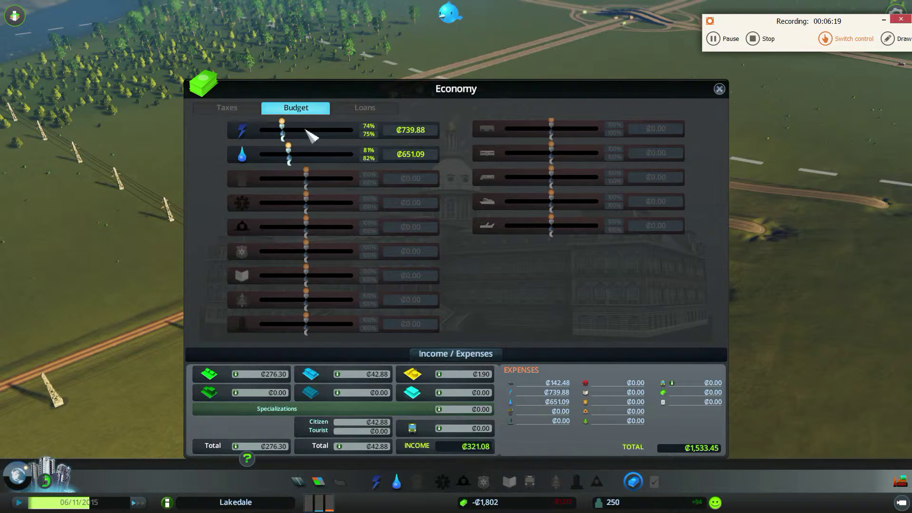
pyautogui.moveTo(284, 121)
pyautogui.mouseDown()
pyautogui.moveTo(269, 123)
pyautogui.moveTo(267, 136)
pyautogui.mouseUp()
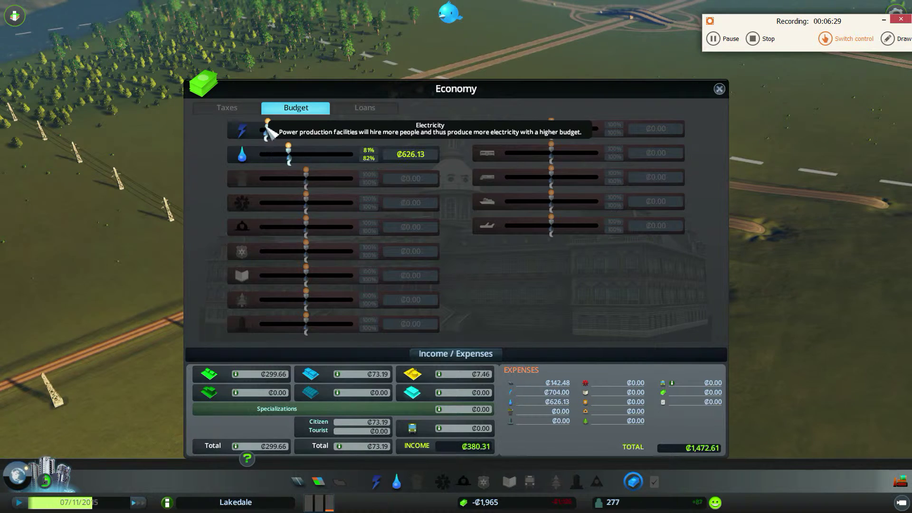
pyautogui.moveTo(270, 137); pyautogui.dragTo(267, 138)
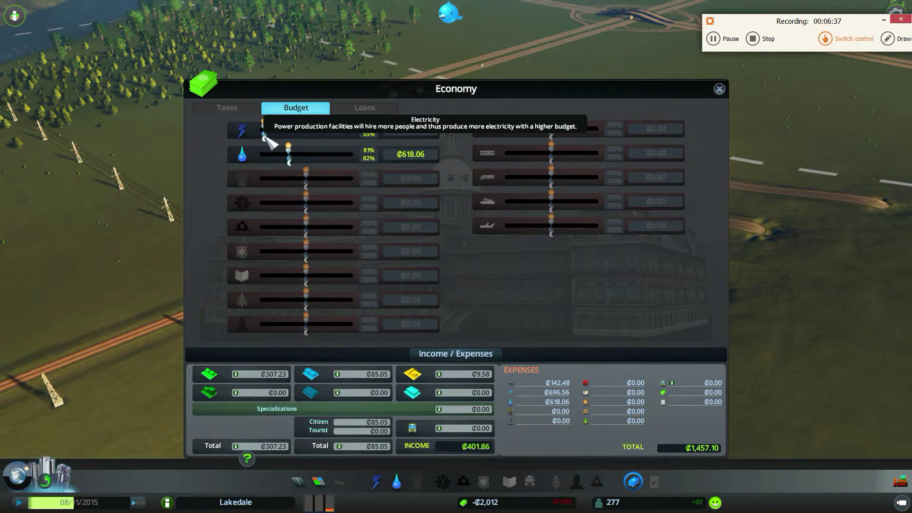
pyautogui.click(720, 90)
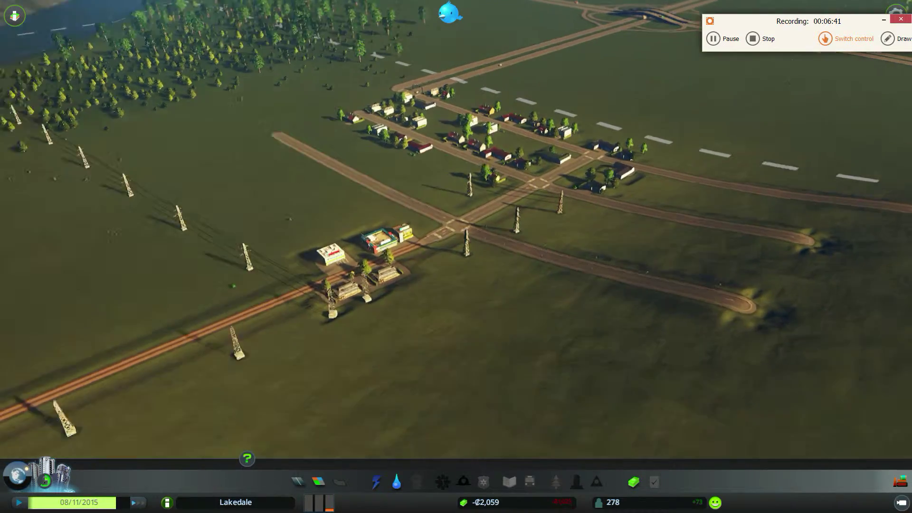
# Check the coal plant's details (12 MW), then show water coverage and the zoning tools
pyautogui.press('s')
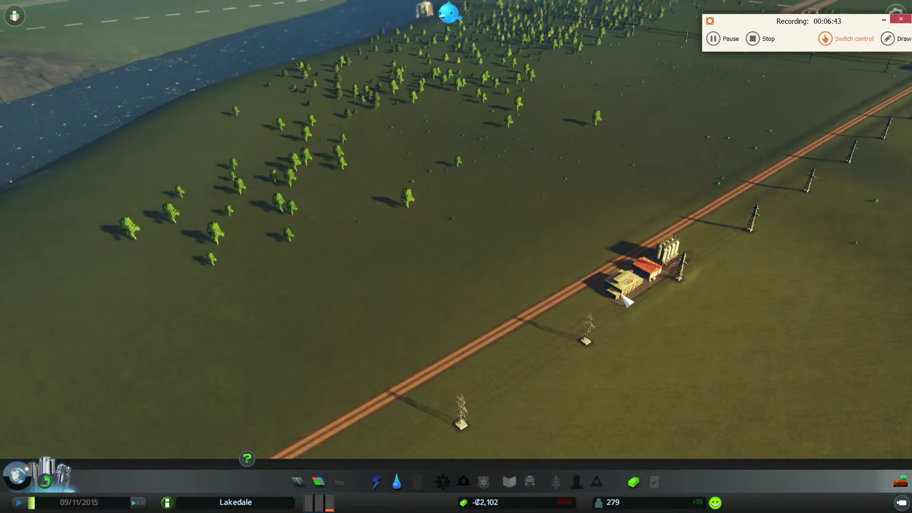
pyautogui.press('s')
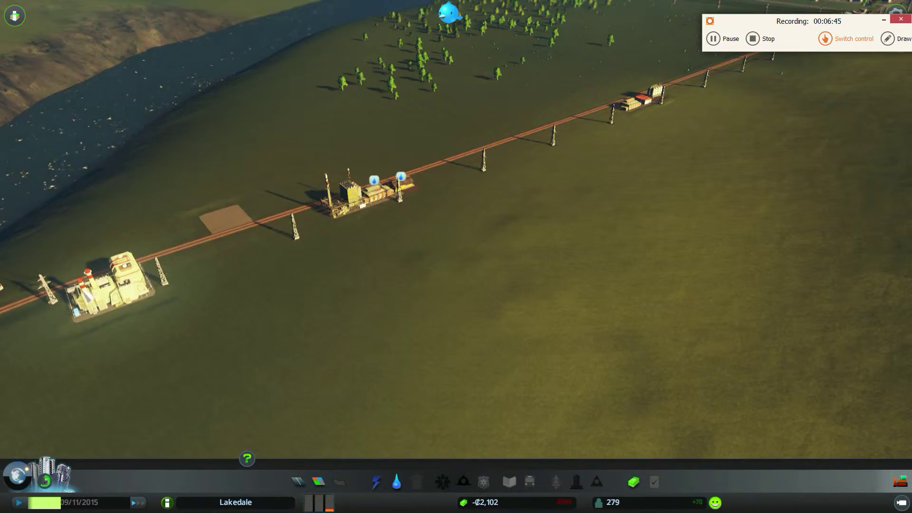
pyautogui.click(114, 285)
pyautogui.press('s')
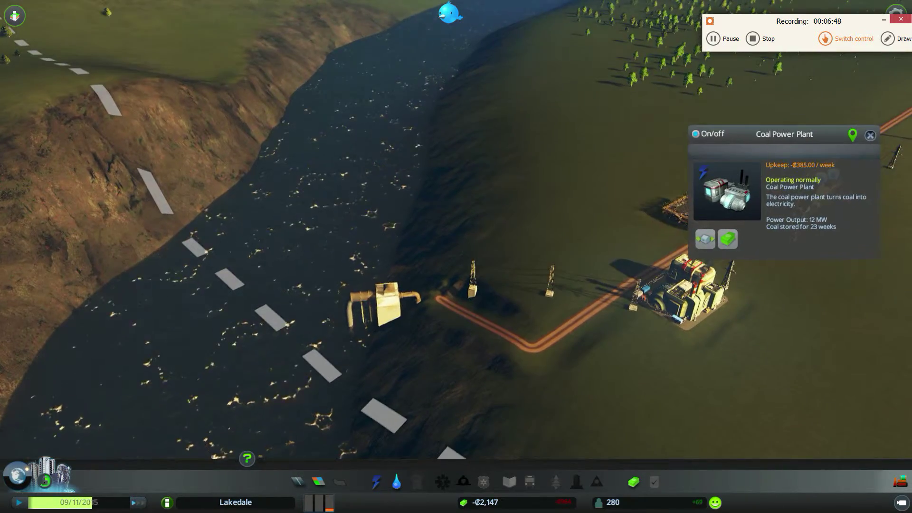
pyautogui.press('s')
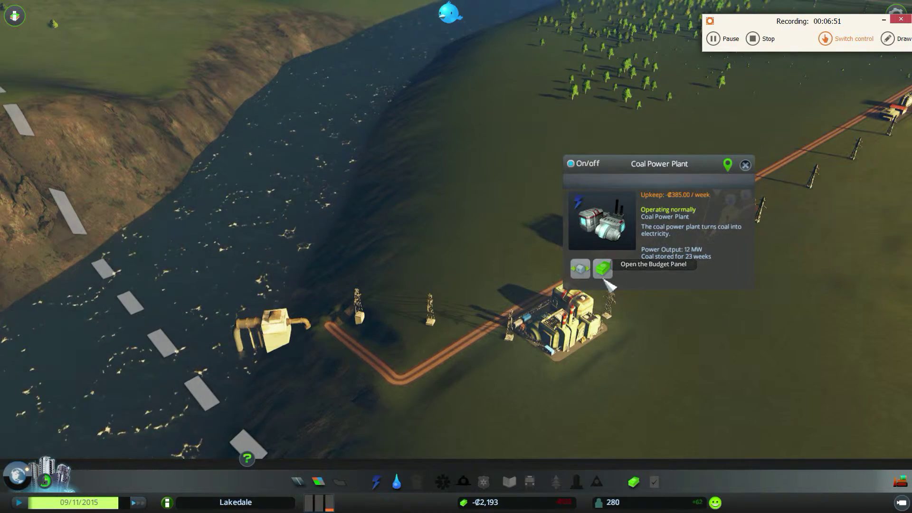
pyautogui.press('d')
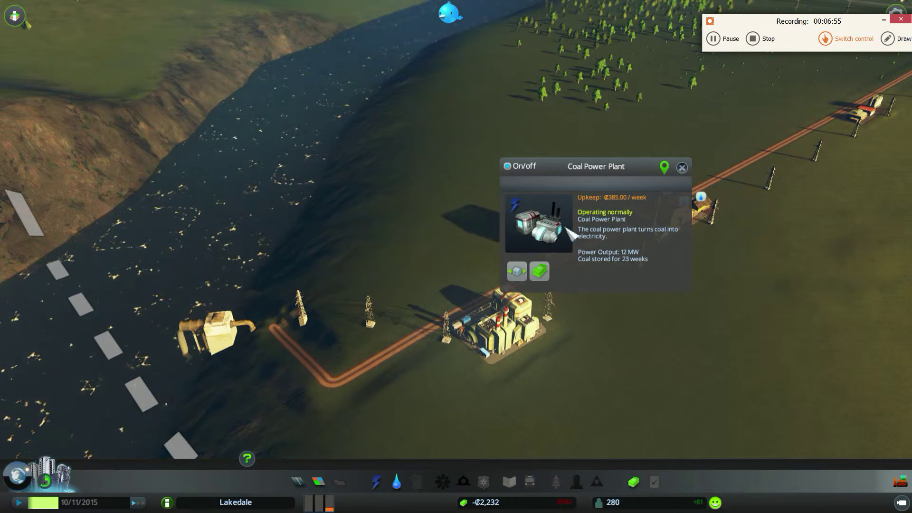
pyautogui.press('d')
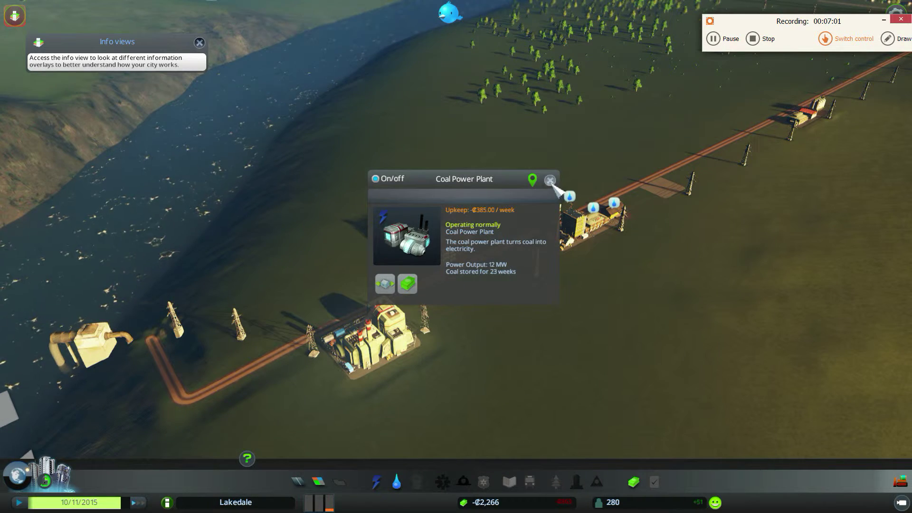
pyautogui.click(551, 180)
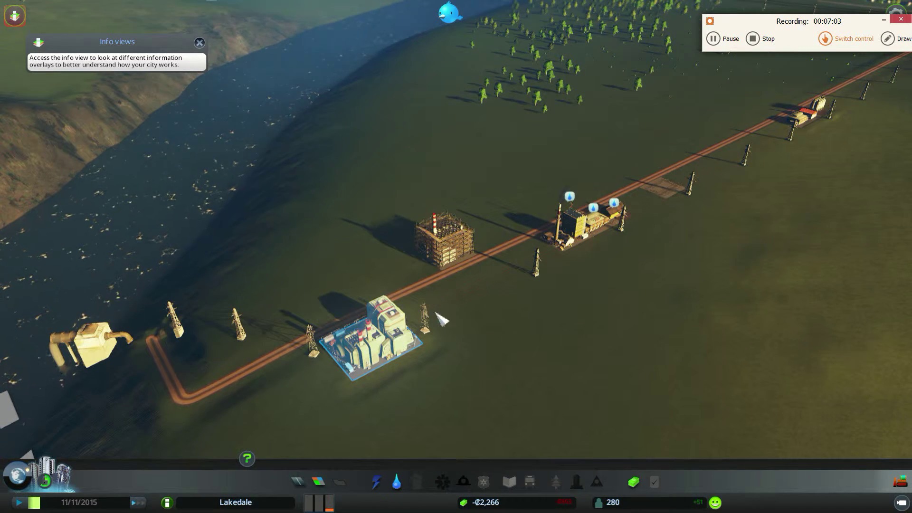
pyautogui.click(397, 482)
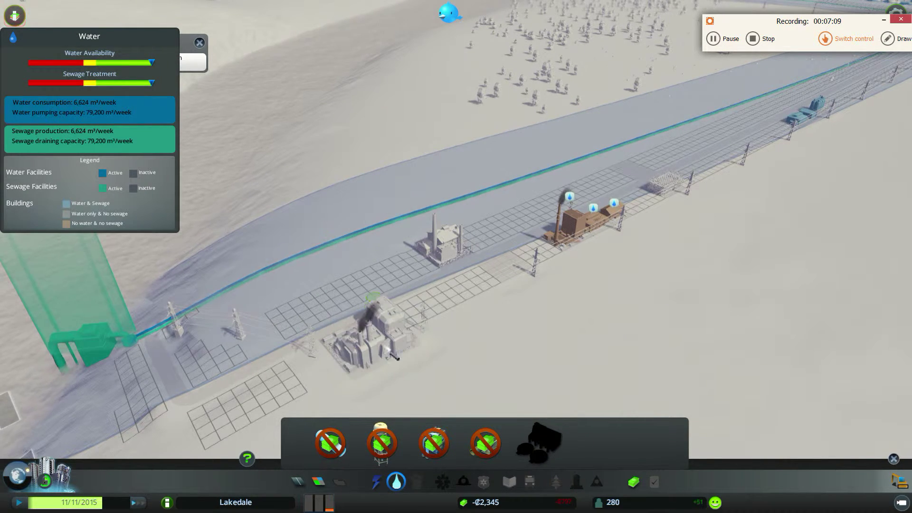
pyautogui.scroll(-2, 400, 328)
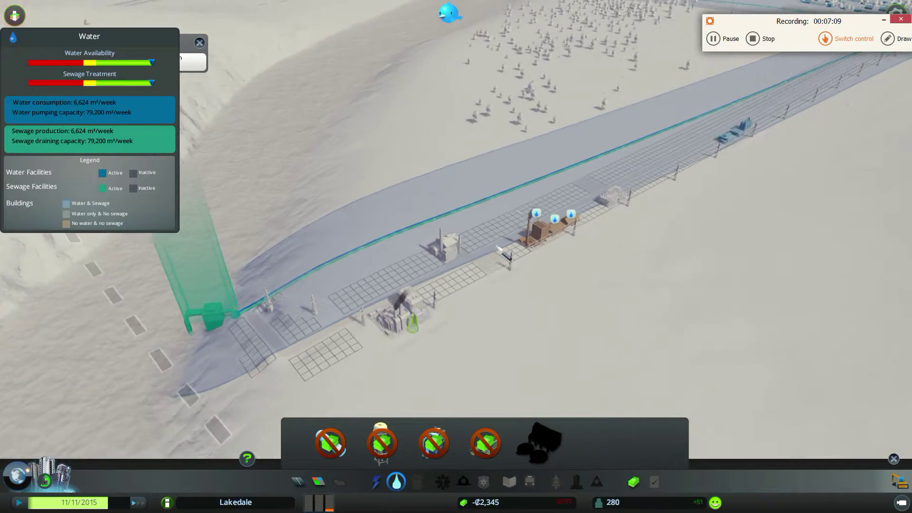
pyautogui.click(319, 483)
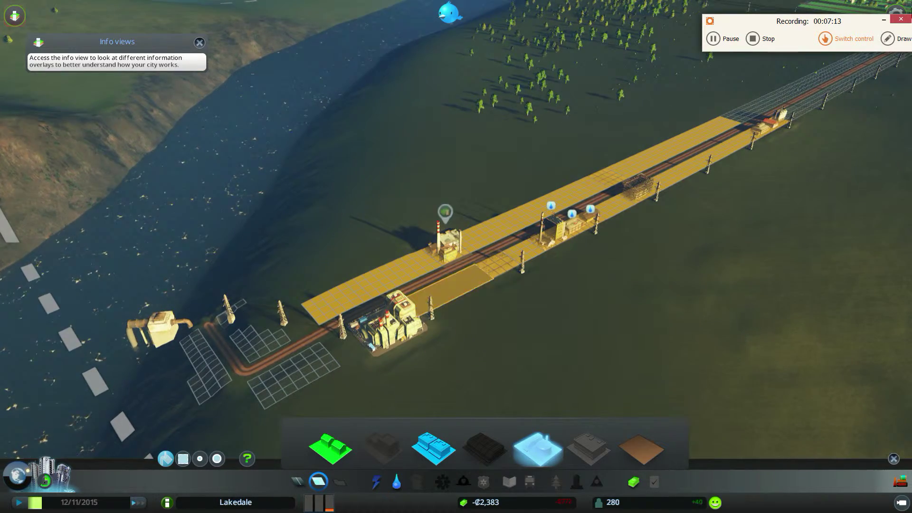
pyautogui.scroll(2, 571, 179)
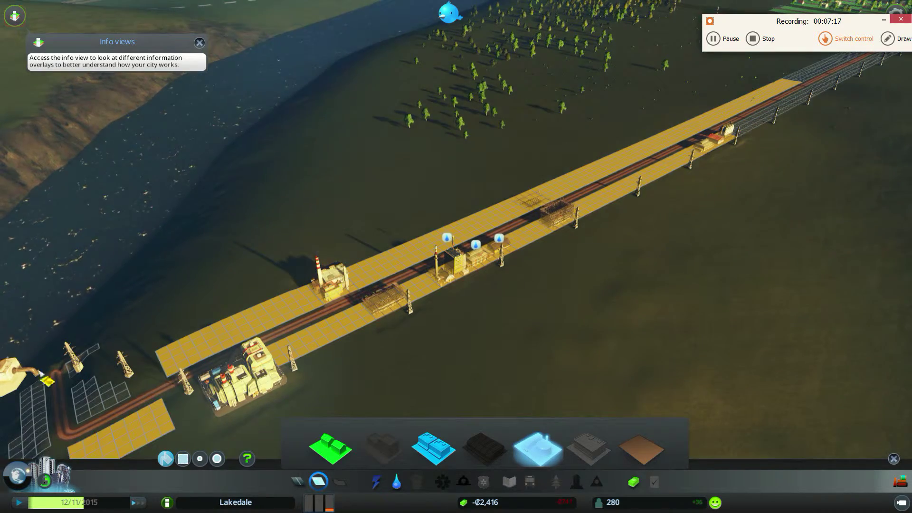
# Look over the water pump and zoned grid, then exit zoning with Escape
pyautogui.press('a')
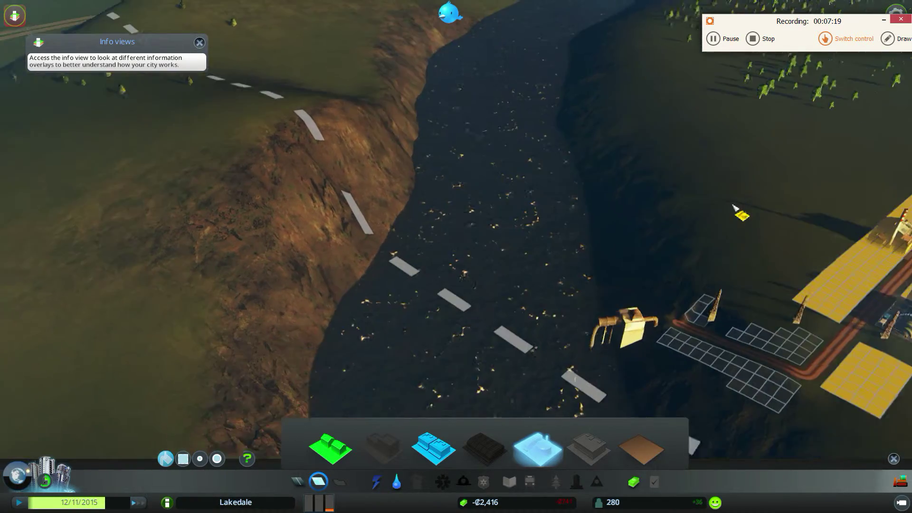
pyautogui.scroll(2, 784, 286)
pyautogui.scroll(2, 712, 322)
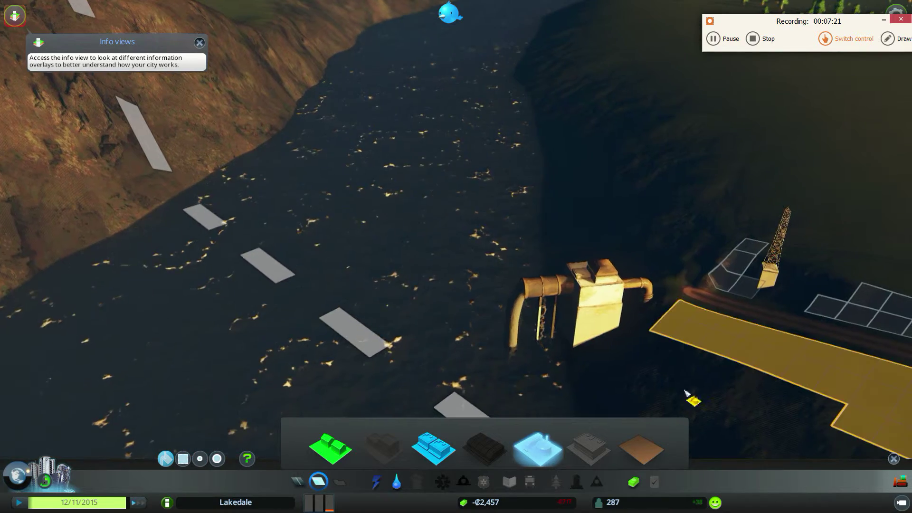
pyautogui.scroll(2, 642, 357)
pyautogui.scroll(2, 642, 392)
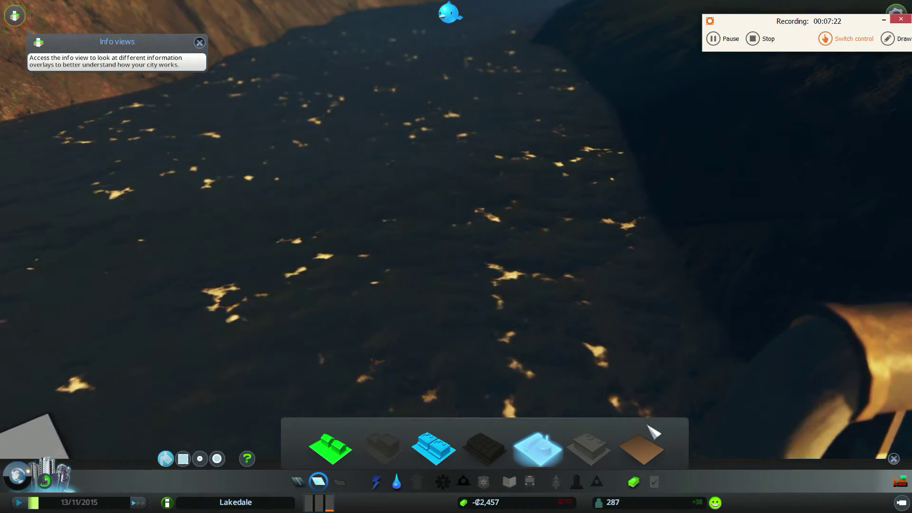
pyautogui.press('s')
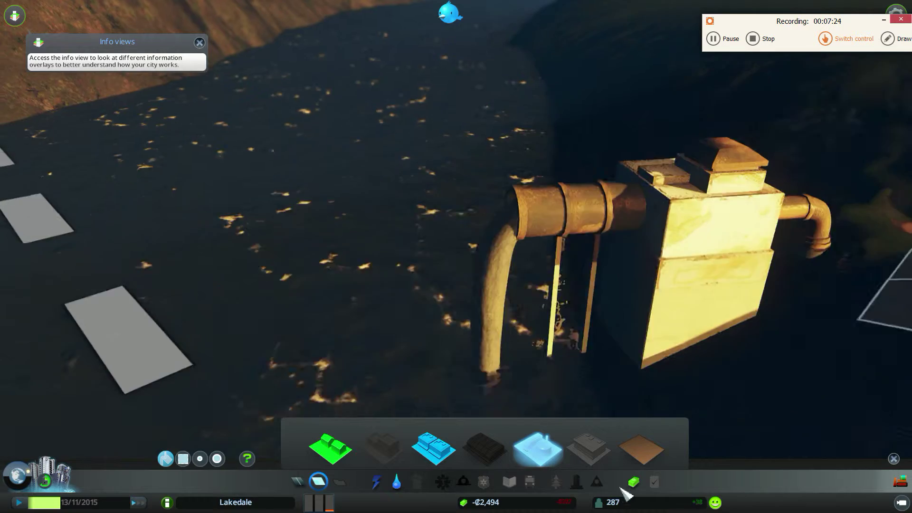
pyautogui.press('s')
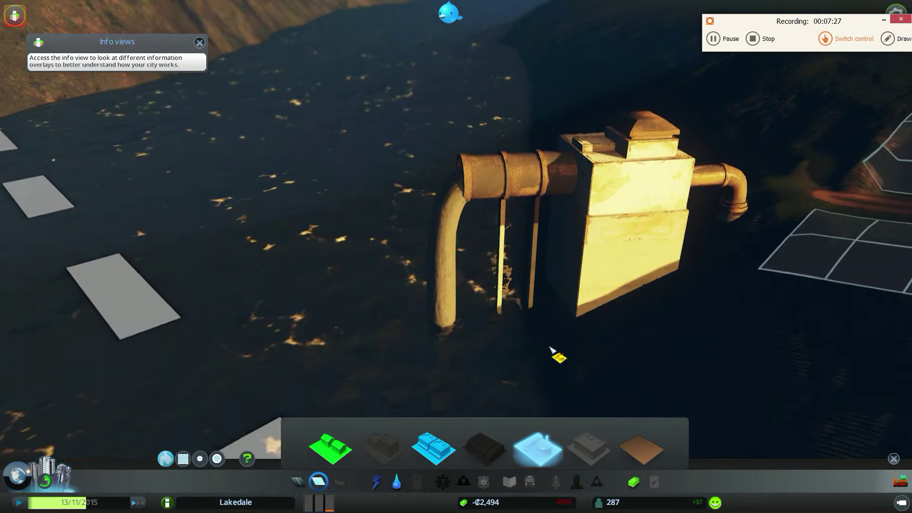
pyautogui.scroll(-2, 558, 369)
pyautogui.scroll(-2, 641, 285)
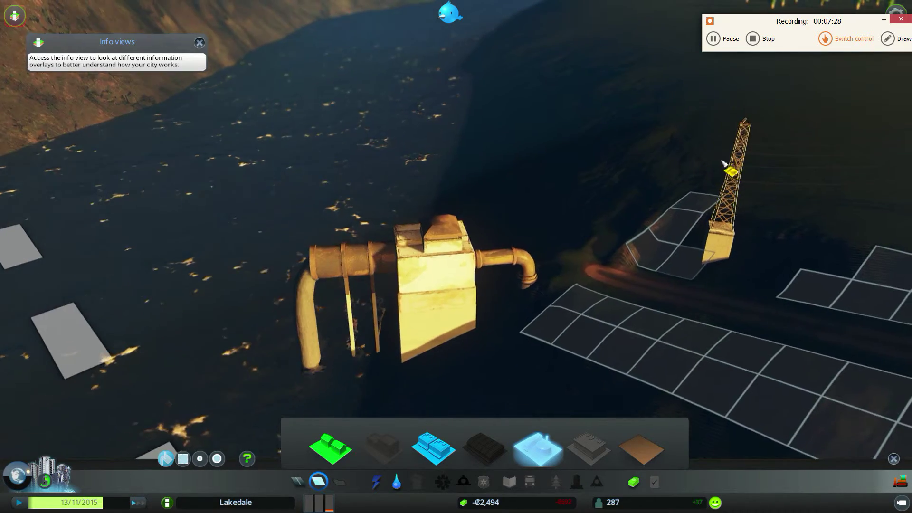
pyautogui.scroll(-2, 725, 165)
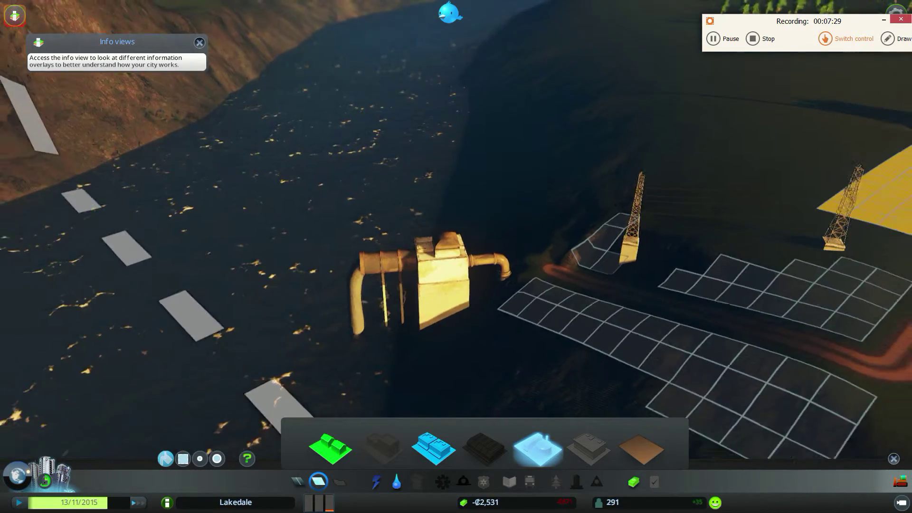
pyautogui.scroll(-2, 713, 214)
pyautogui.scroll(-2, 706, 250)
pyautogui.scroll(-2, 700, 270)
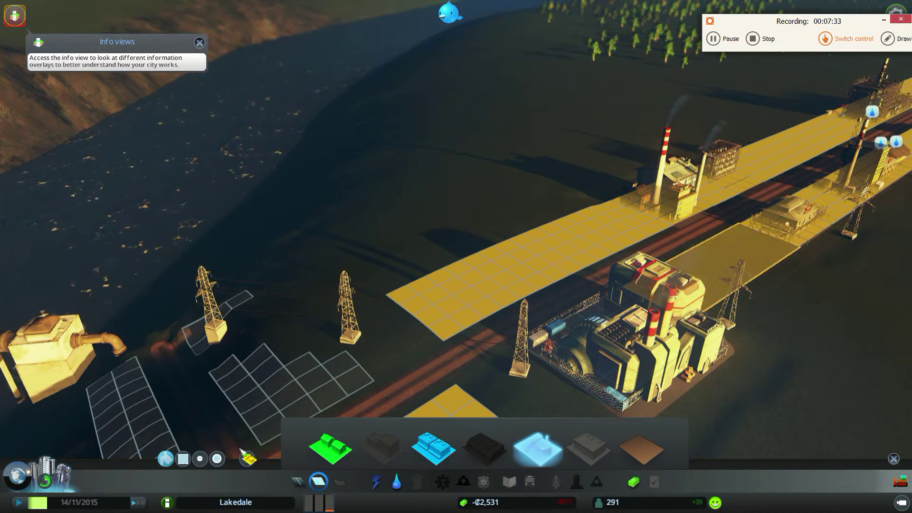
pyautogui.press('Escape')
pyautogui.scroll(2, 661, 291)
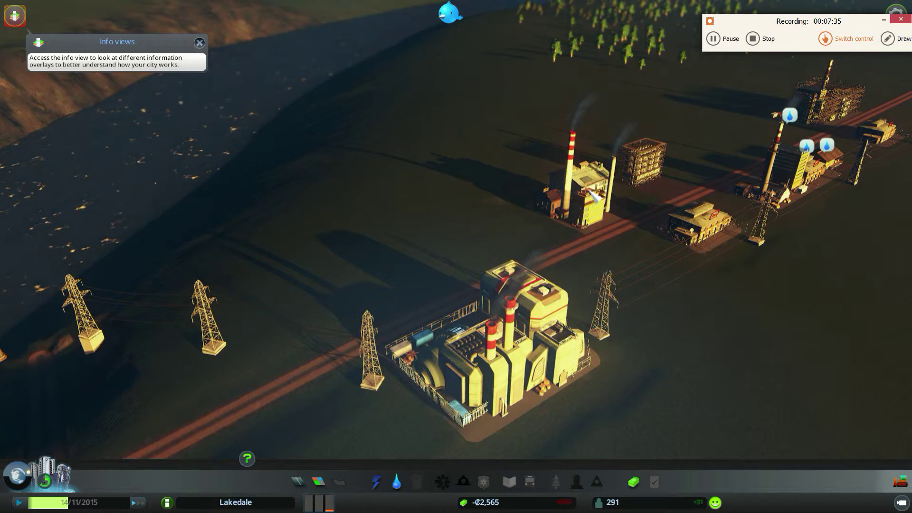
pyautogui.click(586, 202)
pyautogui.click(660, 196)
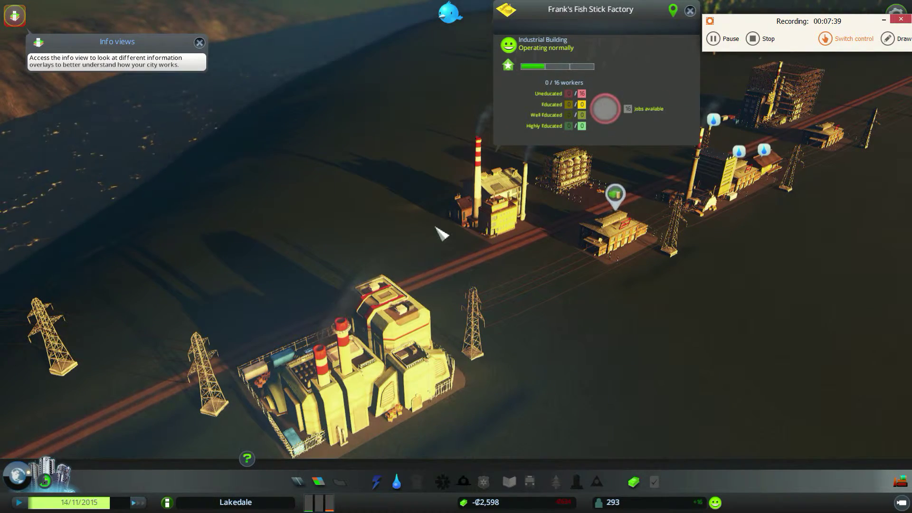
pyautogui.scroll(1, 561, 270)
pyautogui.click(562, 270)
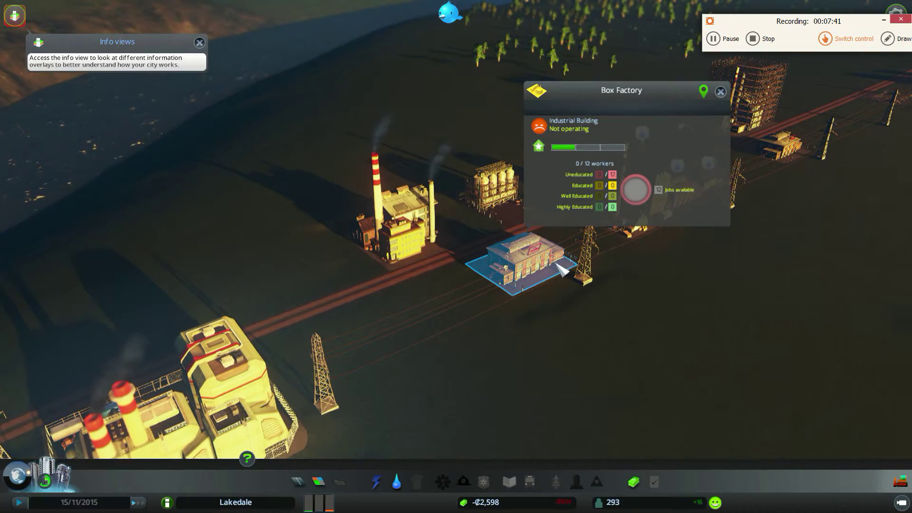
pyautogui.press('Escape')
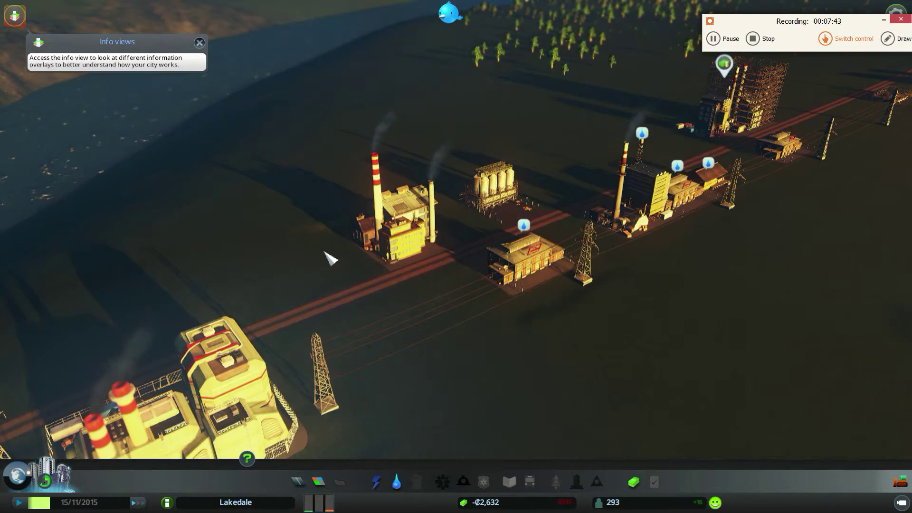
pyautogui.scroll(-1, 538, 276)
# Pan east past the industry to the night-lit homes and adjust the game speed
pyautogui.press('d')
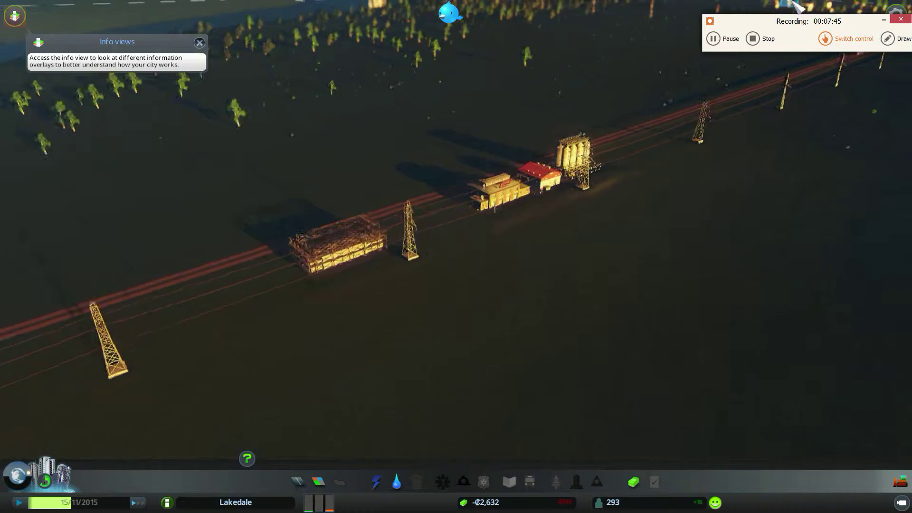
pyautogui.press('d')
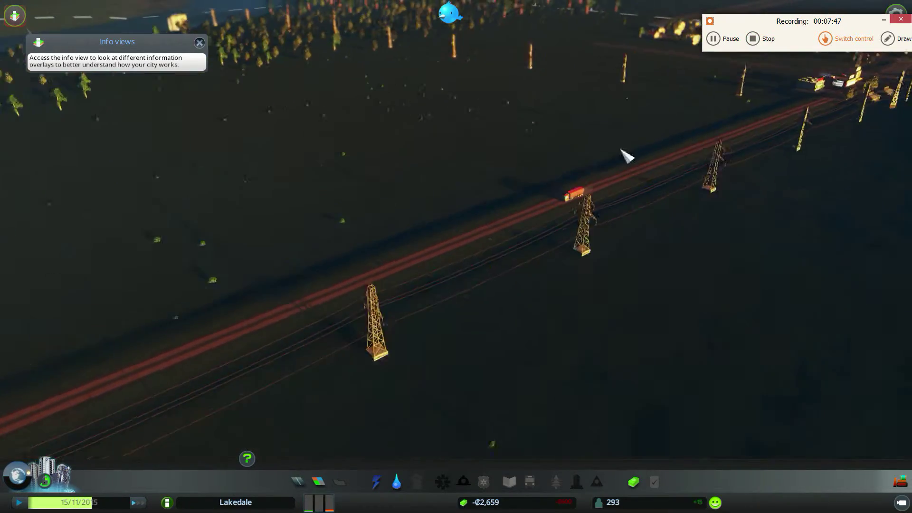
pyautogui.press('d')
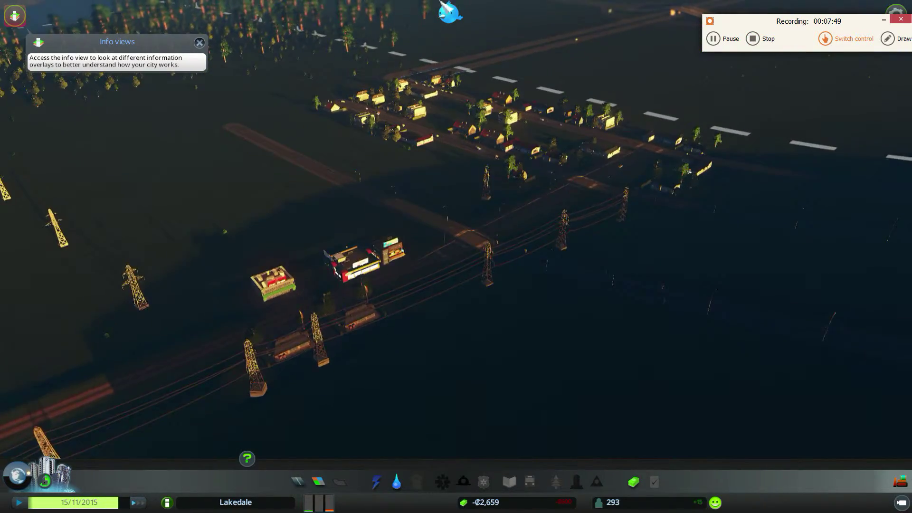
pyautogui.scroll(2, 349, 264)
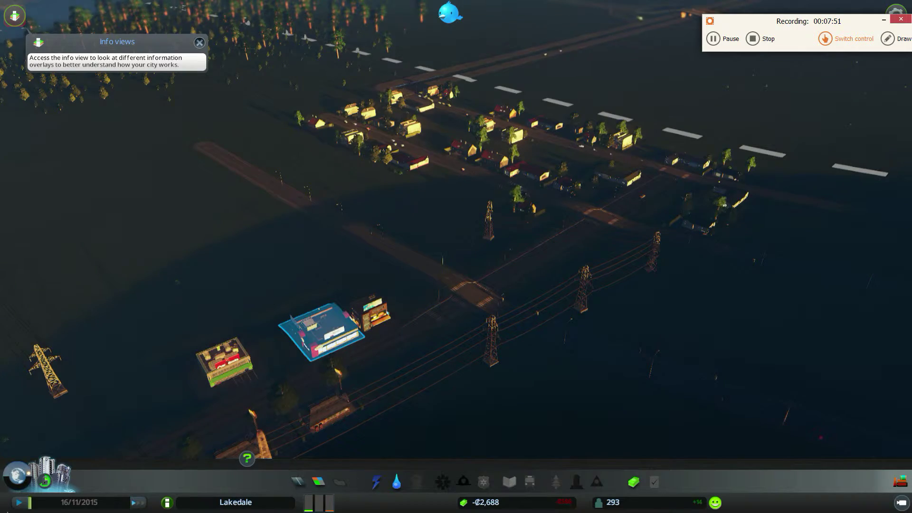
pyautogui.scroll(-2, 392, 271)
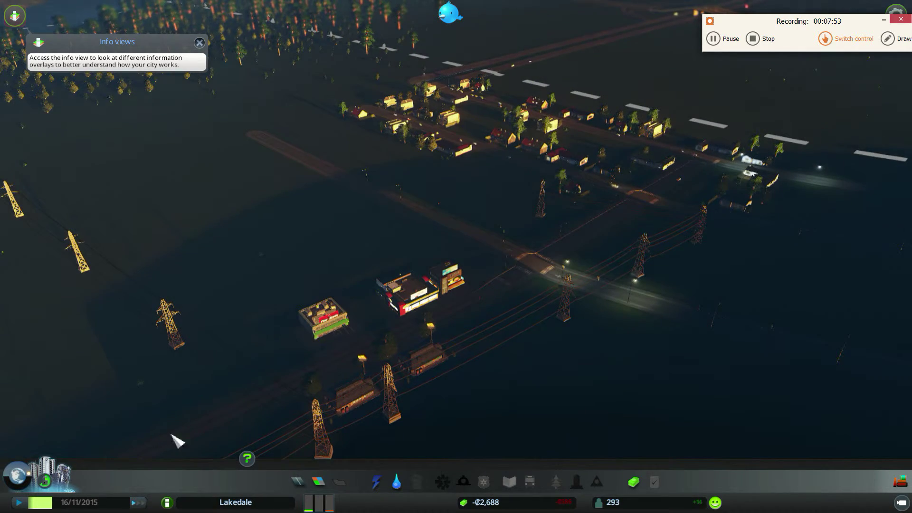
pyautogui.click(138, 503)
pyautogui.scroll(1, 467, 121)
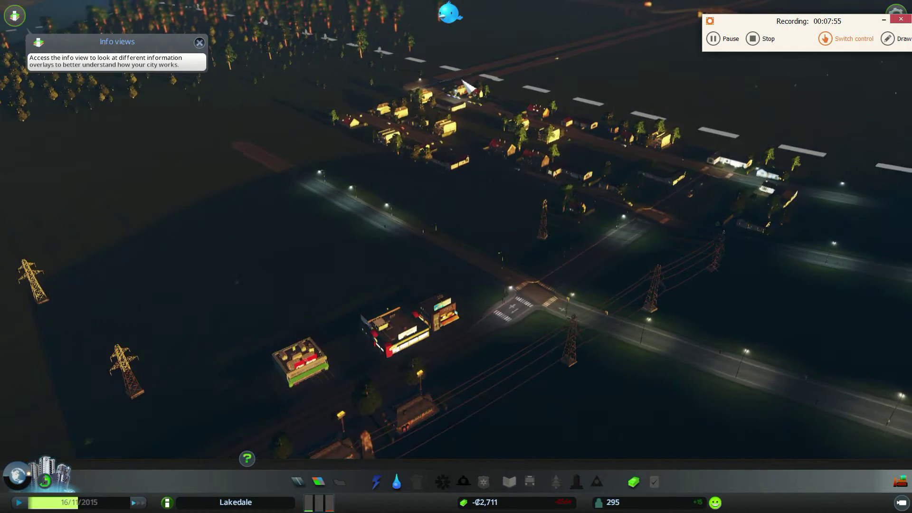